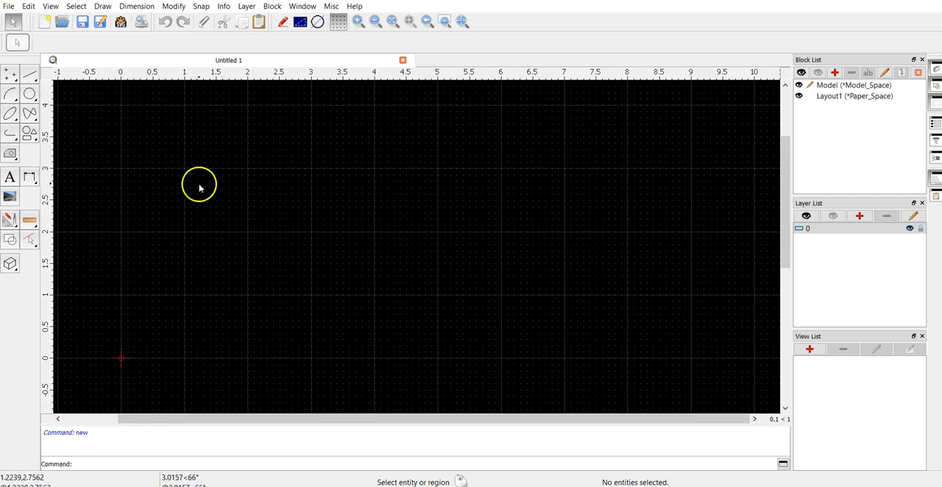
scroll(198, 183, down, 2)
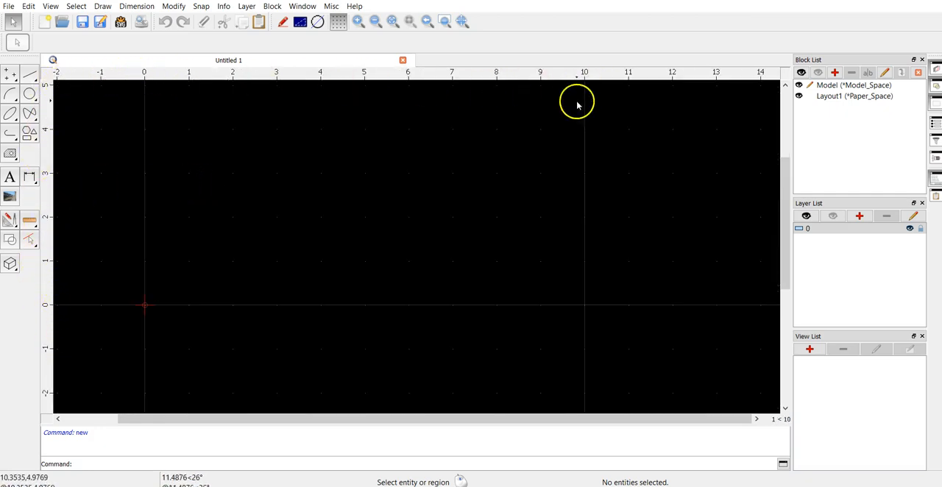
scroll(567, 111, up, 2)
scroll(186, 272, up, 1)
scroll(198, 261, up, 3)
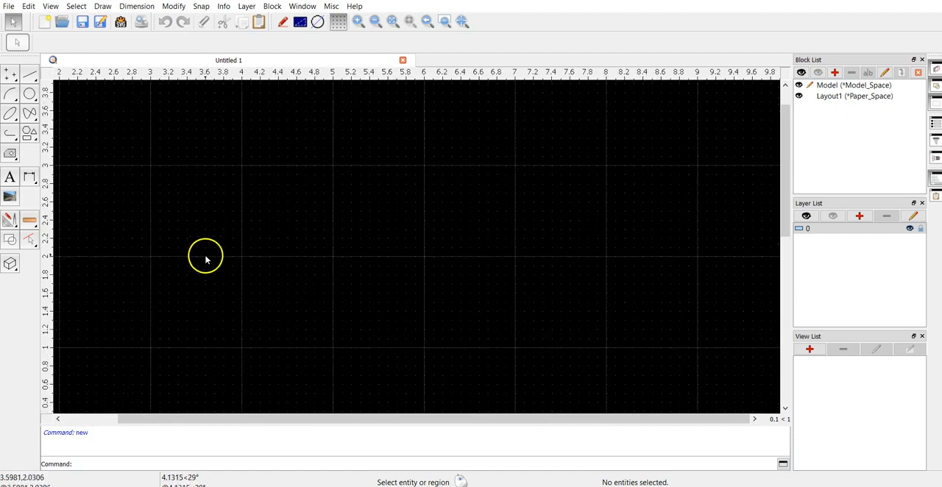
scroll(207, 259, down, 5)
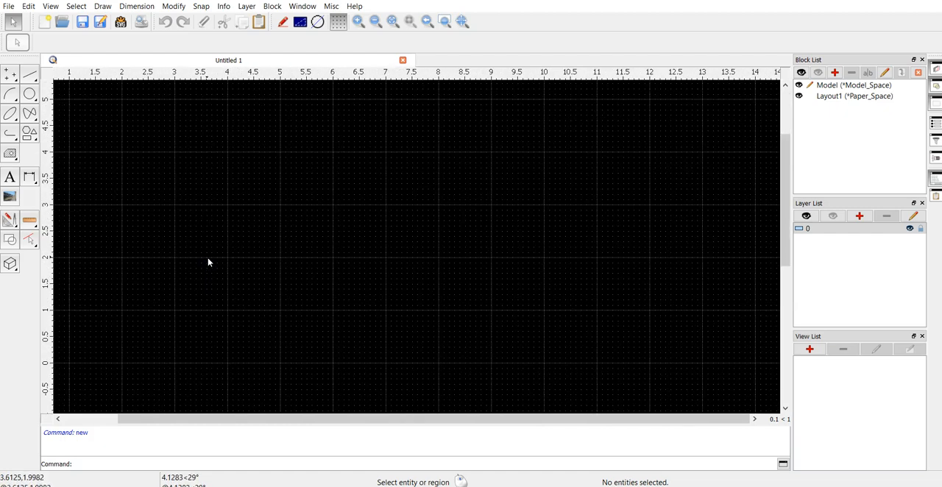
click(209, 226)
click(228, 232)
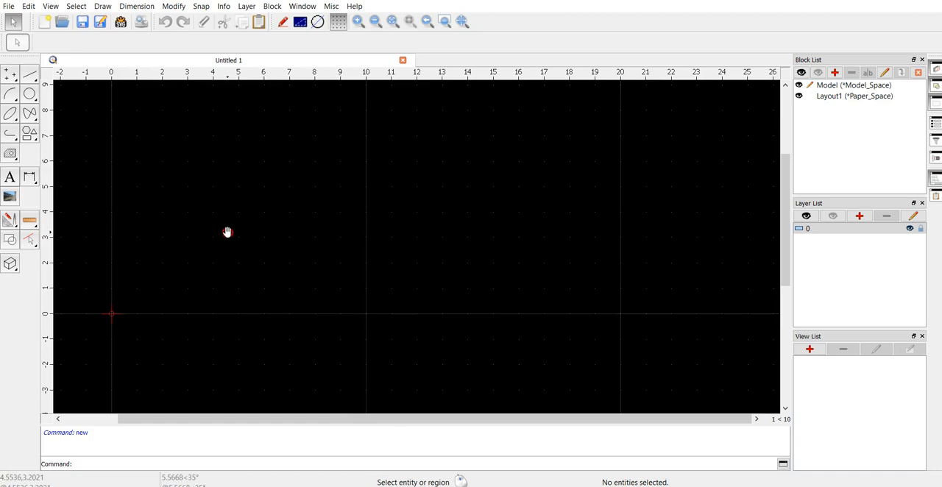
scroll(234, 295, up, 3)
scroll(238, 288, down, 5)
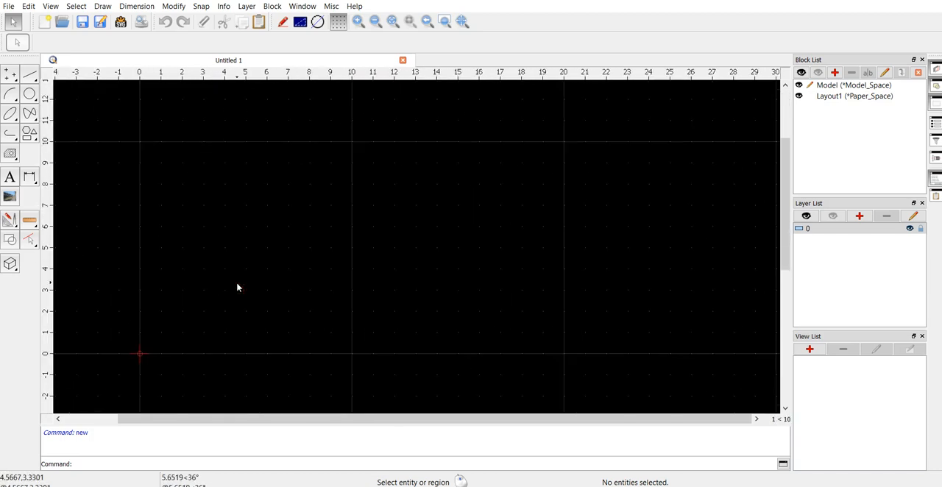
middle_drag(208, 236, 209, 236)
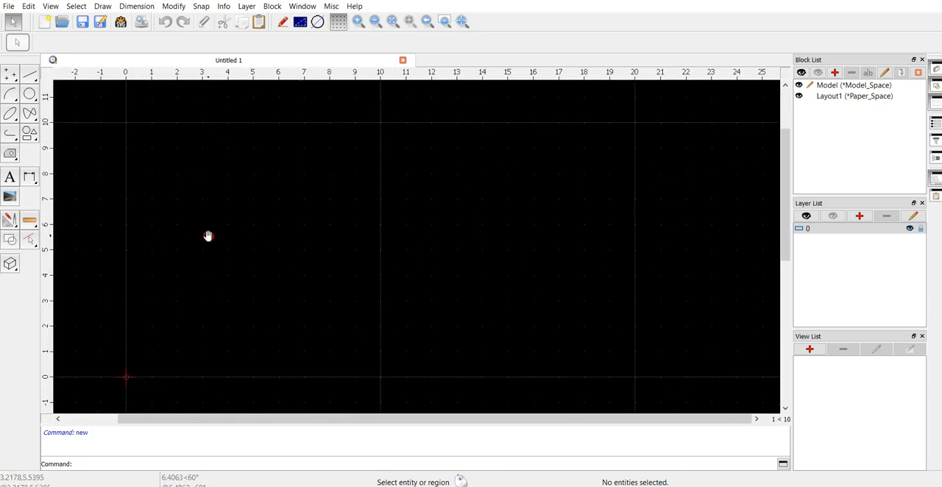
middle_drag(231, 234, 187, 254)
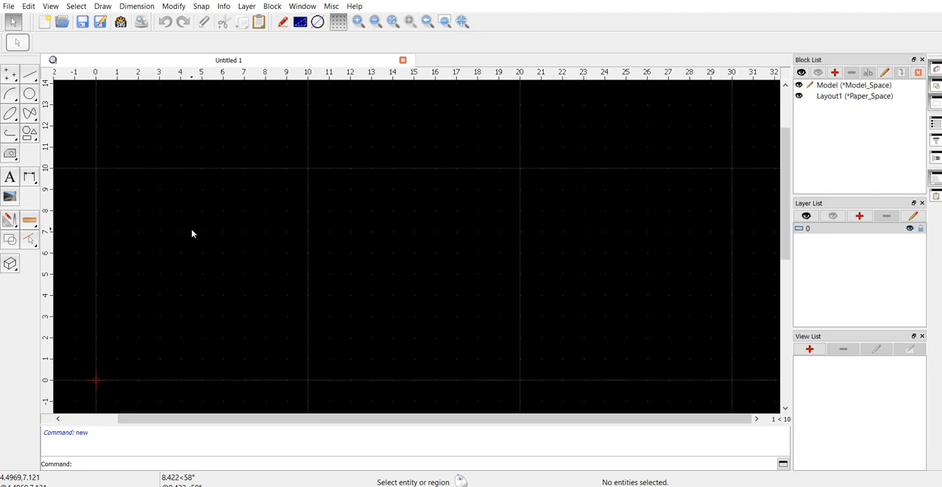
Step: Draw a vertical line with a length of 12 upward from the origin
click(31, 75)
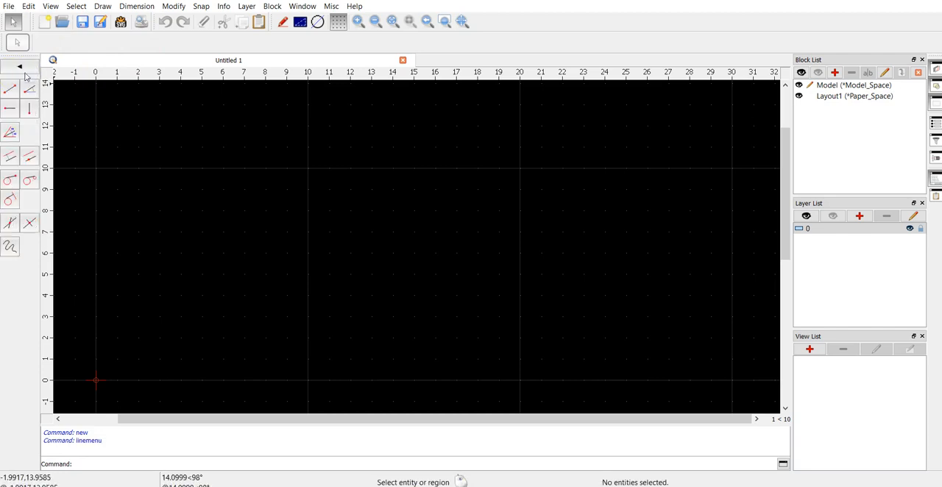
click(31, 110)
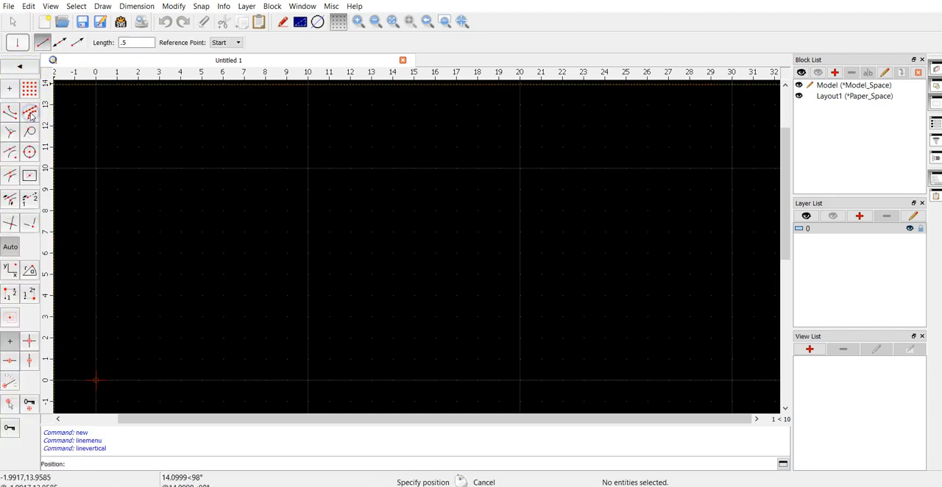
double_click(146, 42)
text(12)
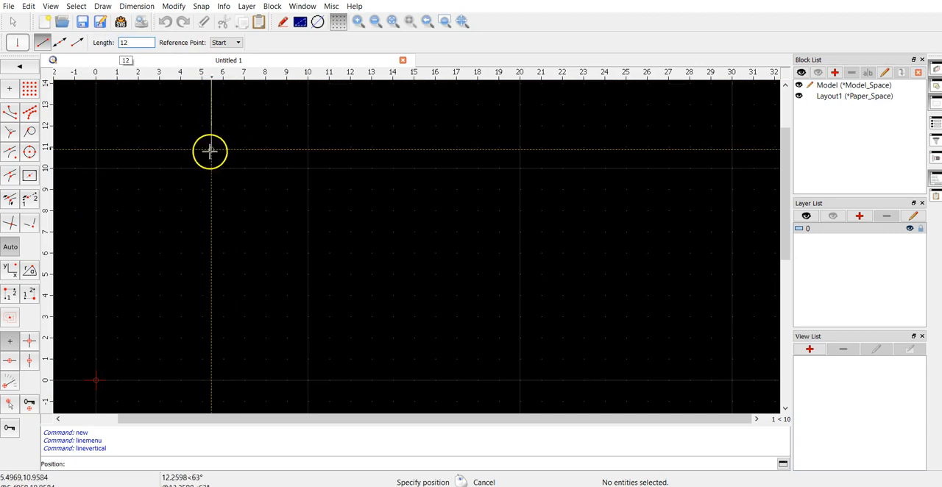
click(95, 380)
right_click(304, 329)
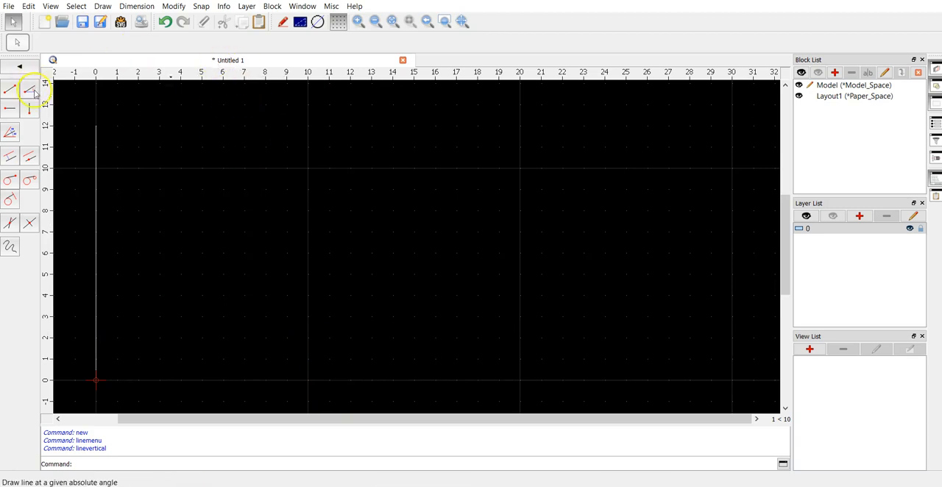
Step: Draw a horizontal line with a length of 7.25 to the right from the upper end of the vertical line
click(10, 110)
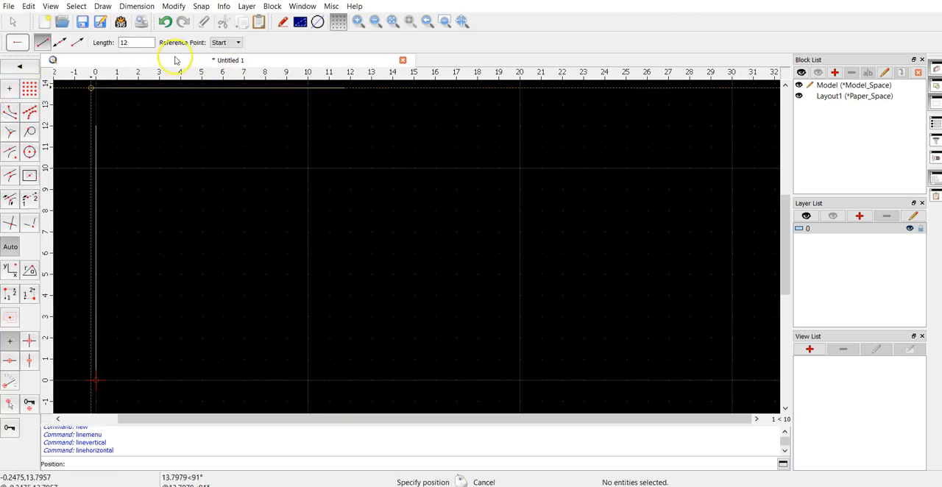
text(7.25)
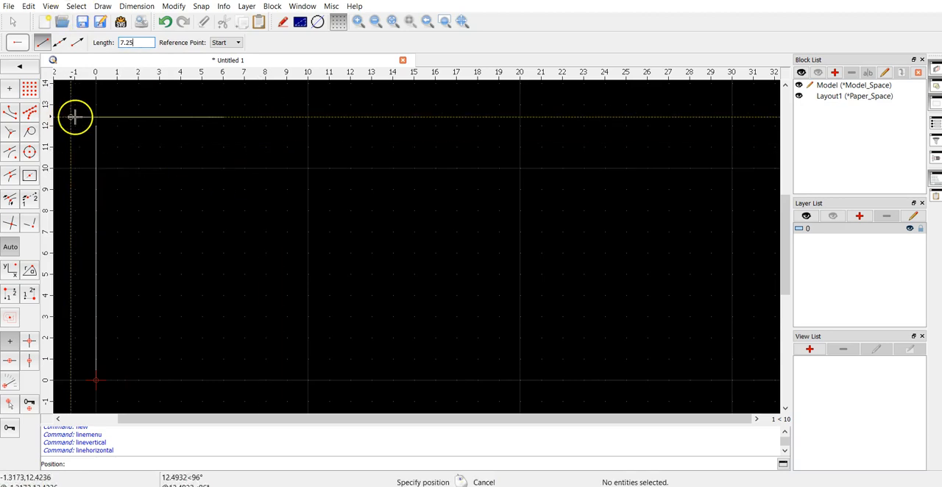
click(99, 126)
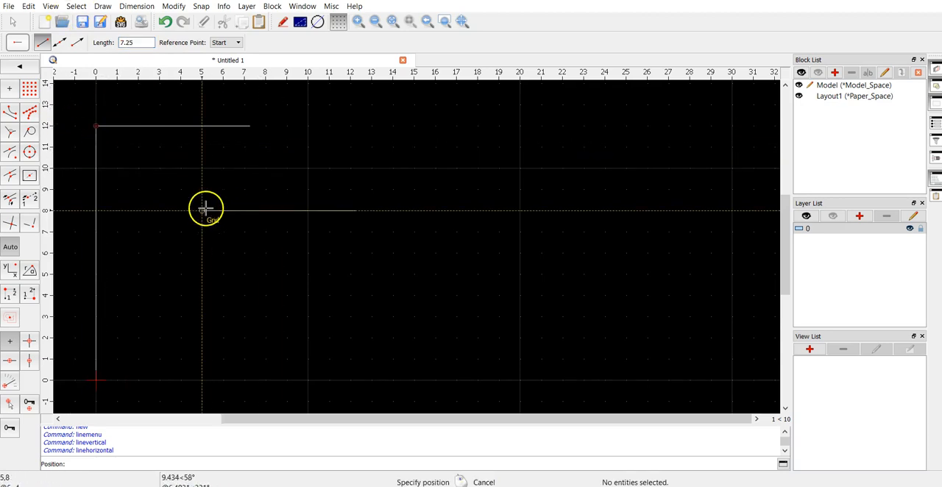
right_click(206, 211)
click(209, 212)
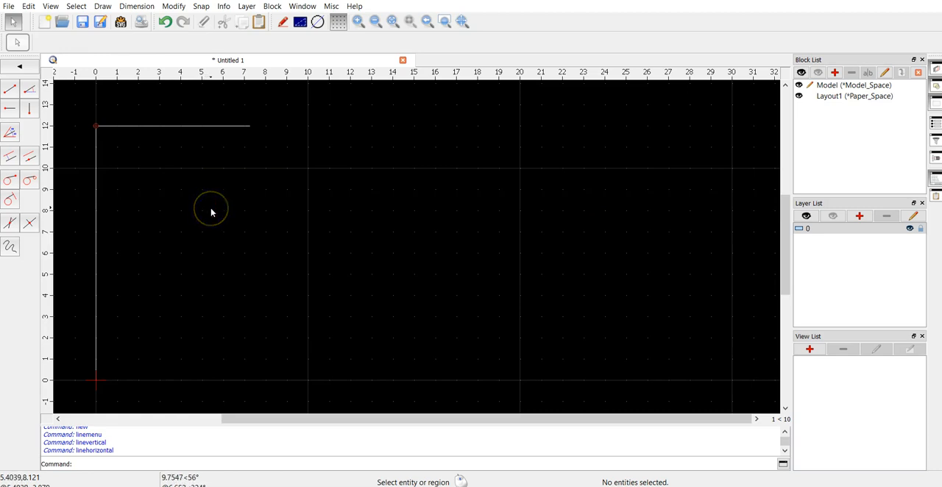
click(226, 213)
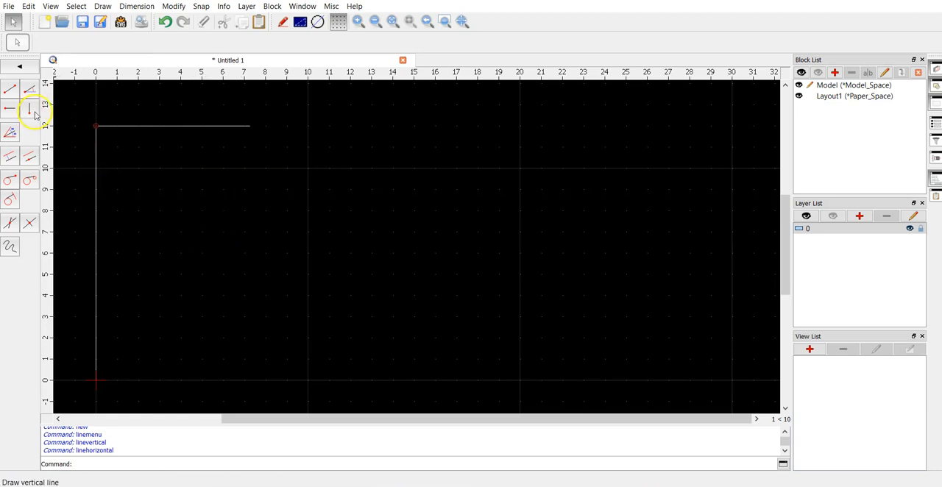
Step: Draw a horizontal line with a length of 4.25 to the right from the origin
click(10, 108)
drag(147, 46, 43, 35)
text(4.25)
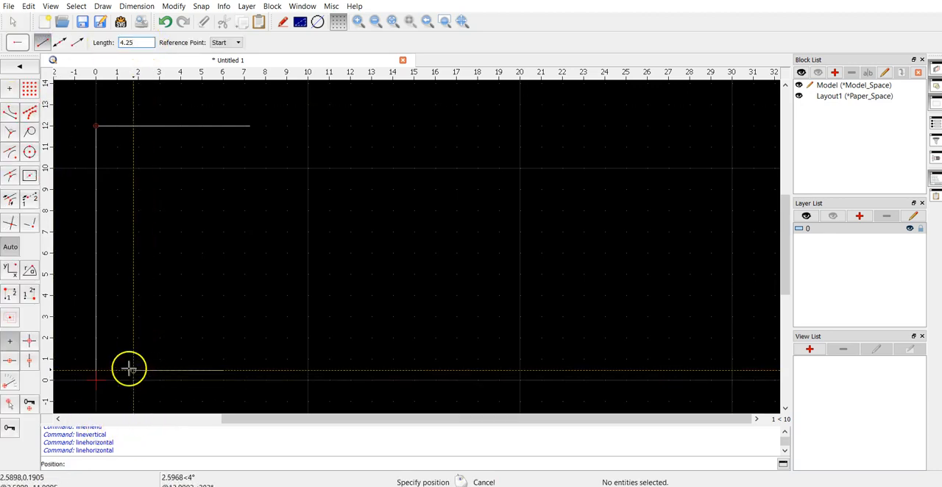
click(95, 380)
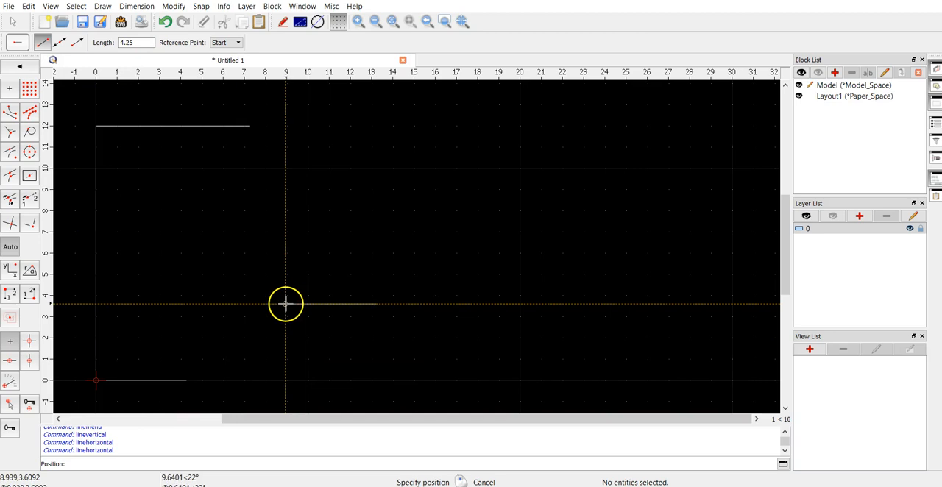
right_click(279, 305)
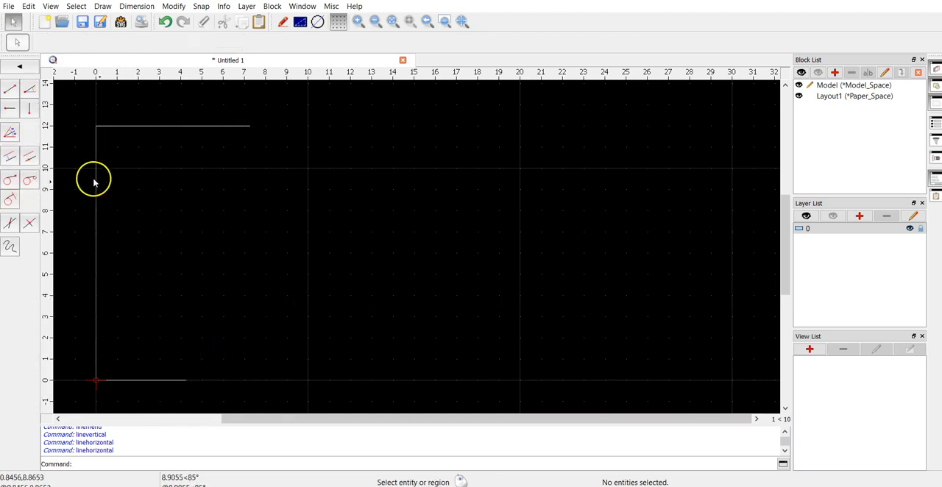
Step: Draw a vertical line with a length of 5.75 upward from the right end of the bottom line
click(31, 109)
double_click(128, 43)
text(5.75)
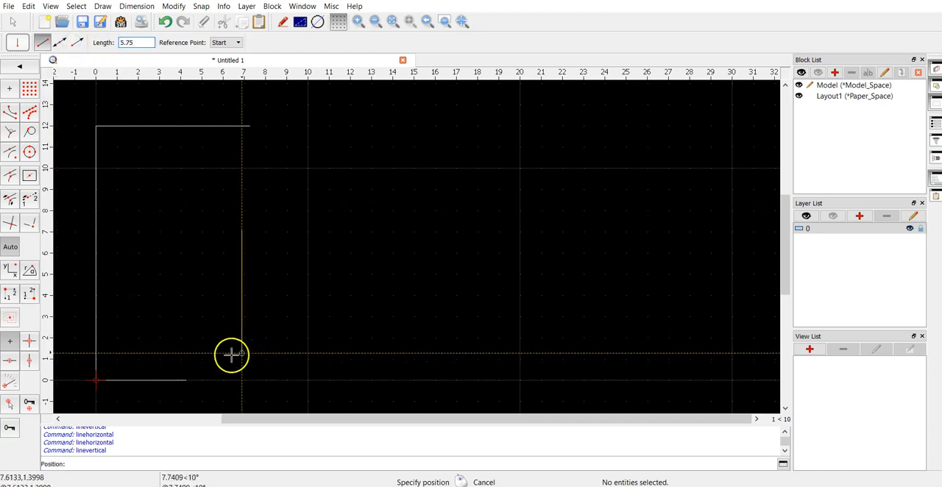
click(184, 377)
right_click(331, 302)
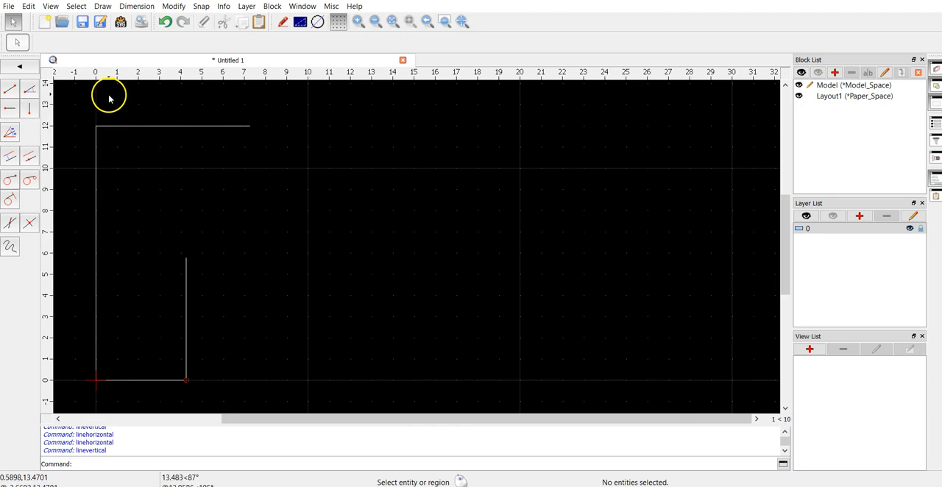
click(23, 71)
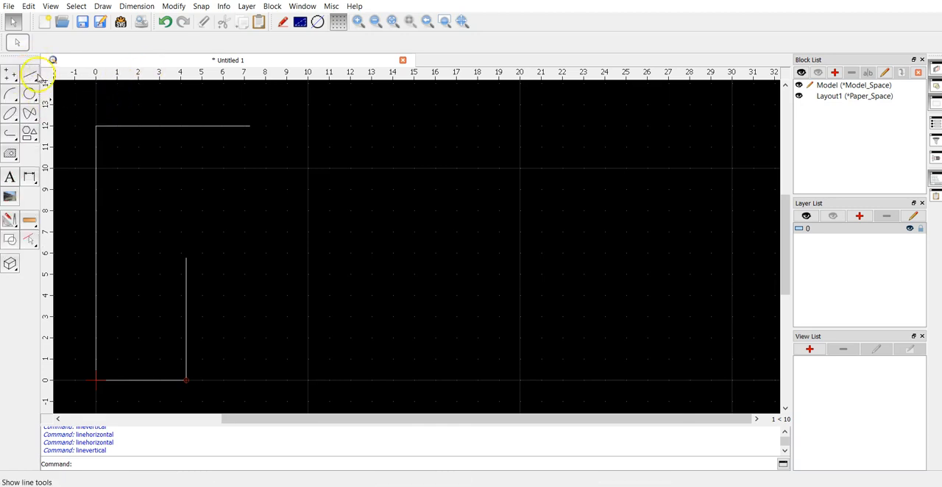
click(30, 76)
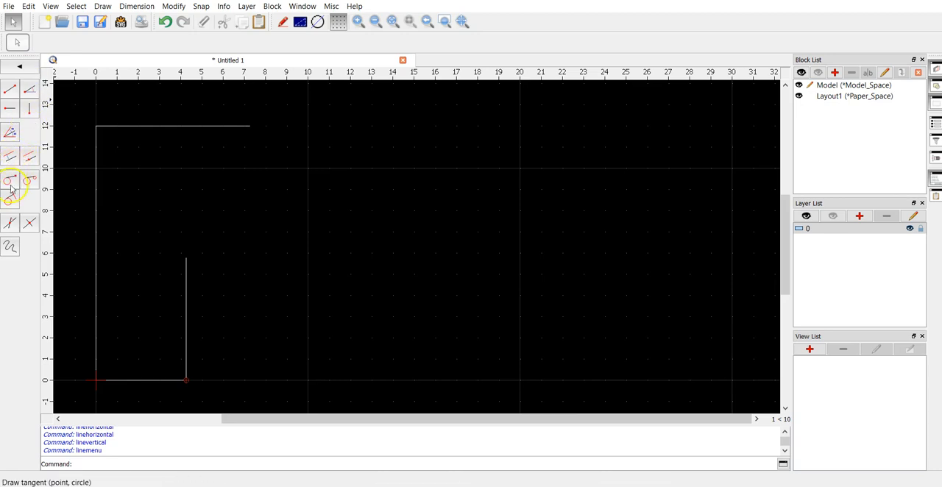
click(30, 89)
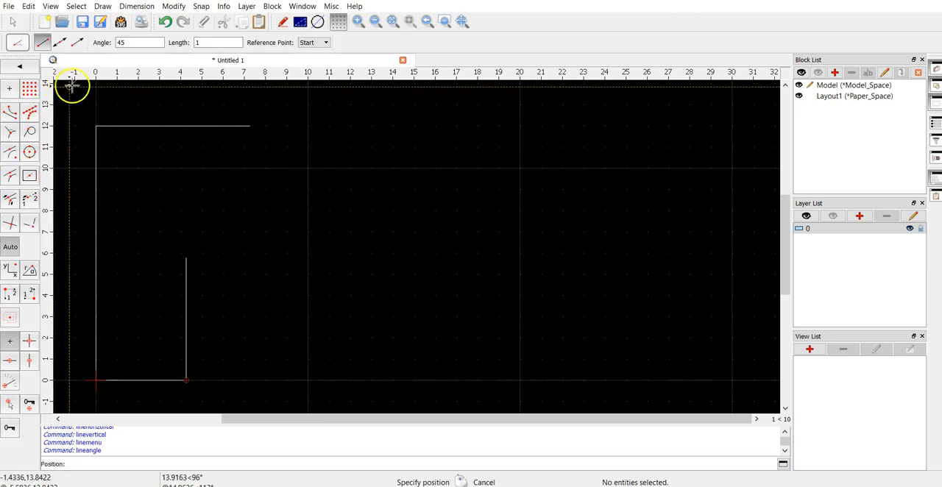
double_click(135, 42)
text(12)
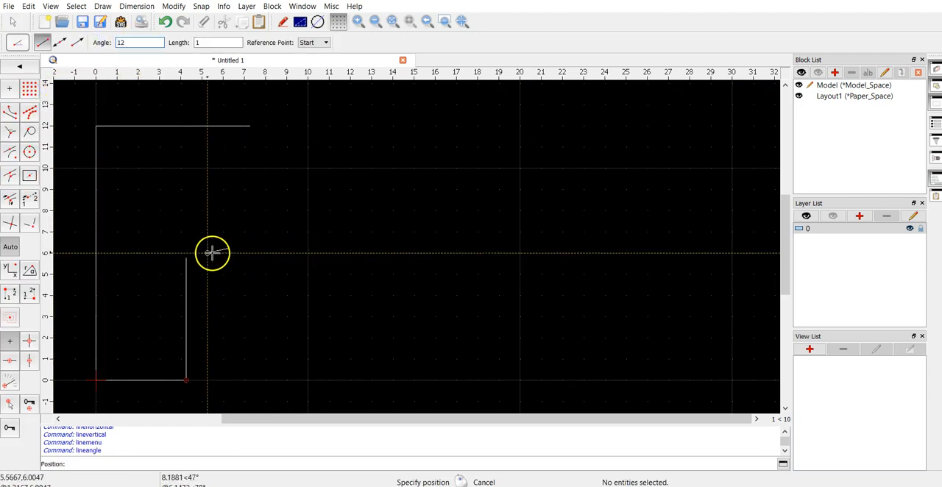
click(301, 42)
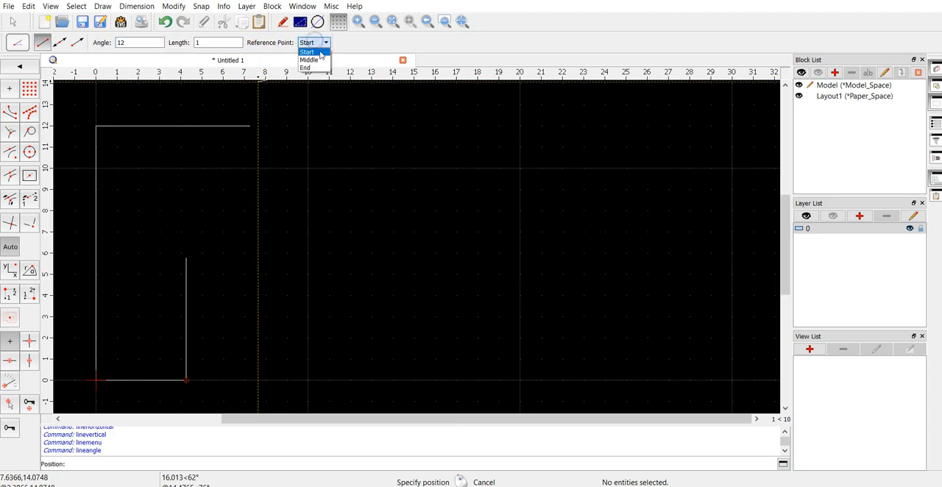
click(313, 68)
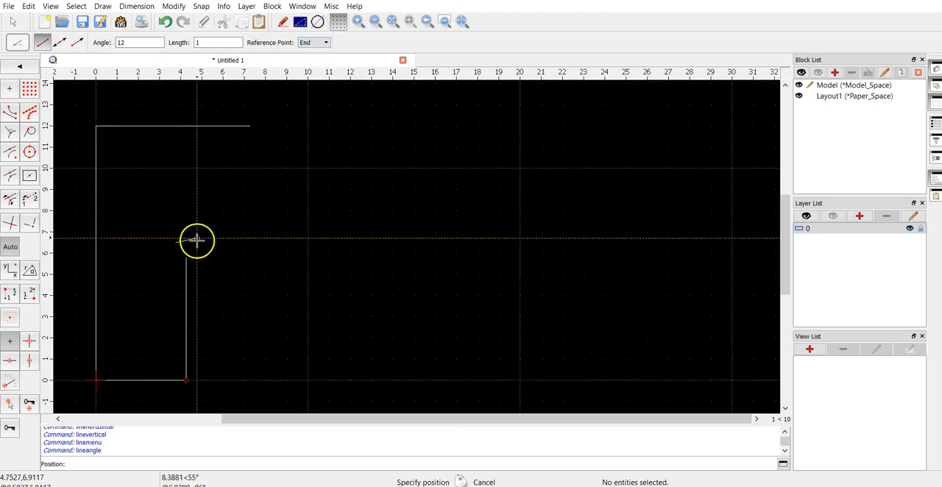
click(310, 41)
click(315, 53)
drag(214, 43, 173, 39)
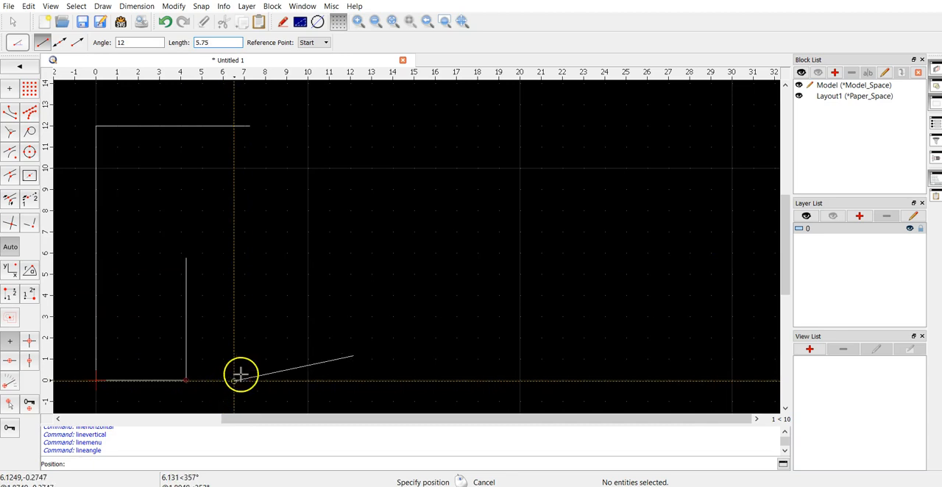
double_click(227, 41)
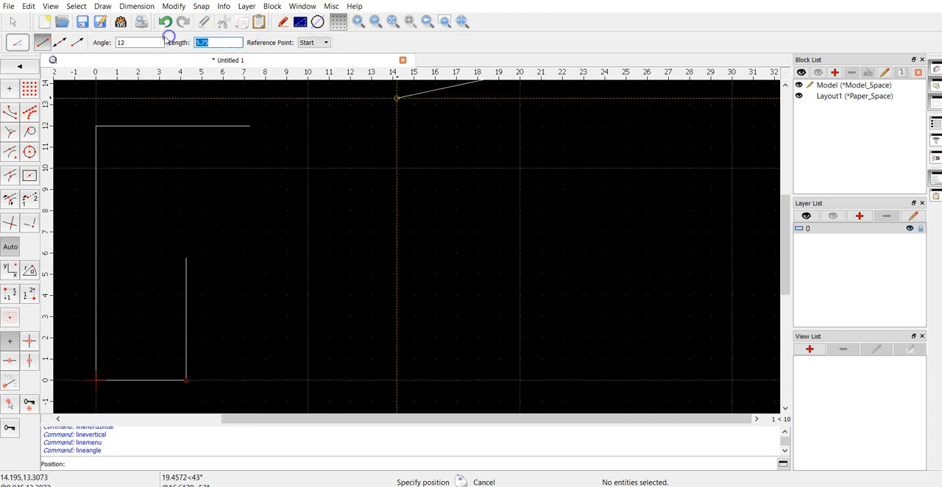
drag(134, 43, 104, 44)
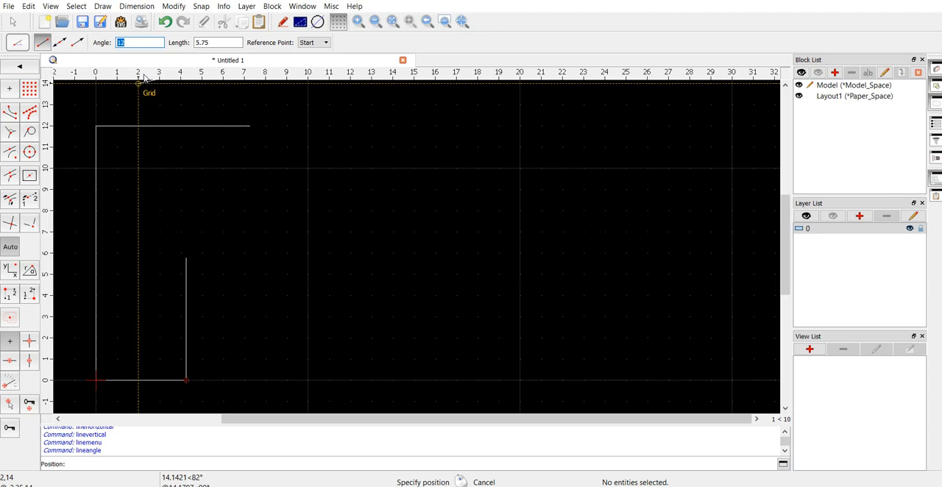
text(102)
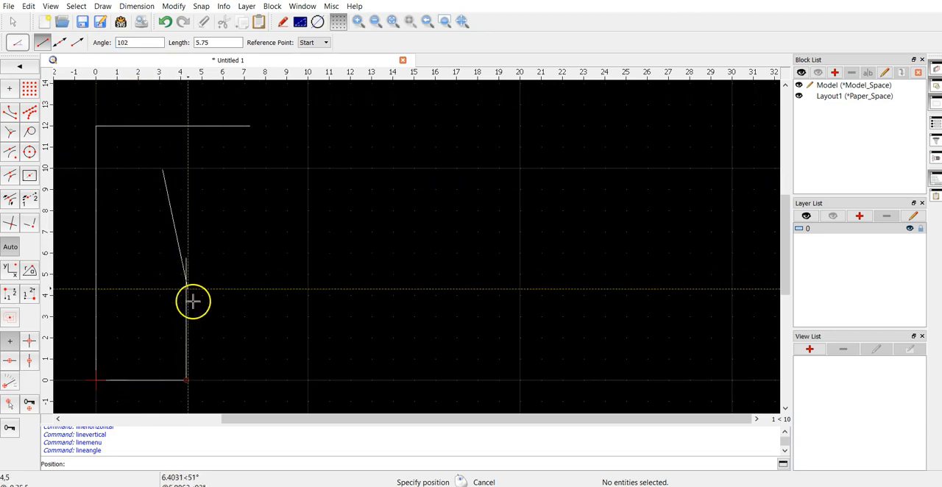
click(317, 42)
click(314, 70)
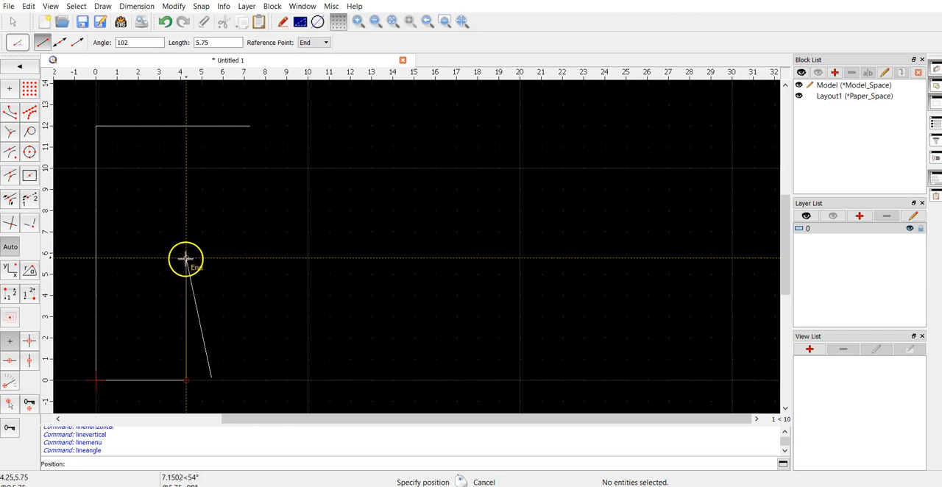
double_click(145, 44)
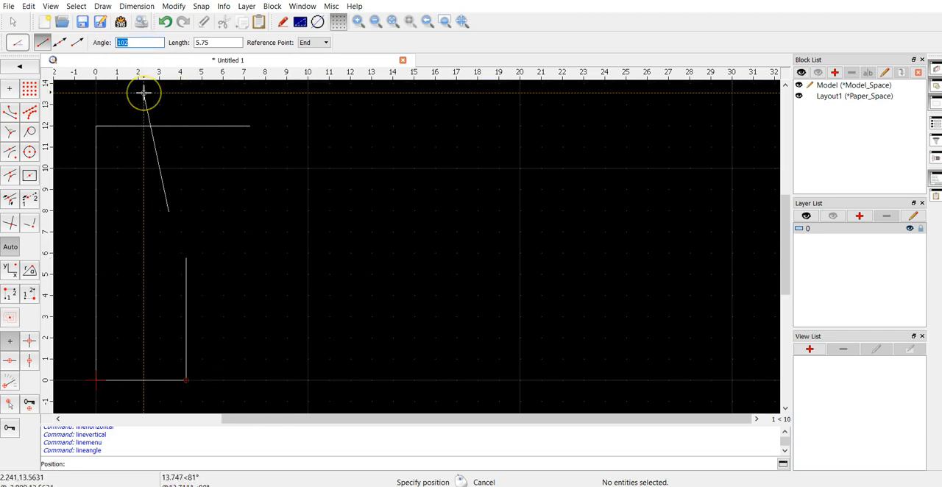
key(BackSpace)
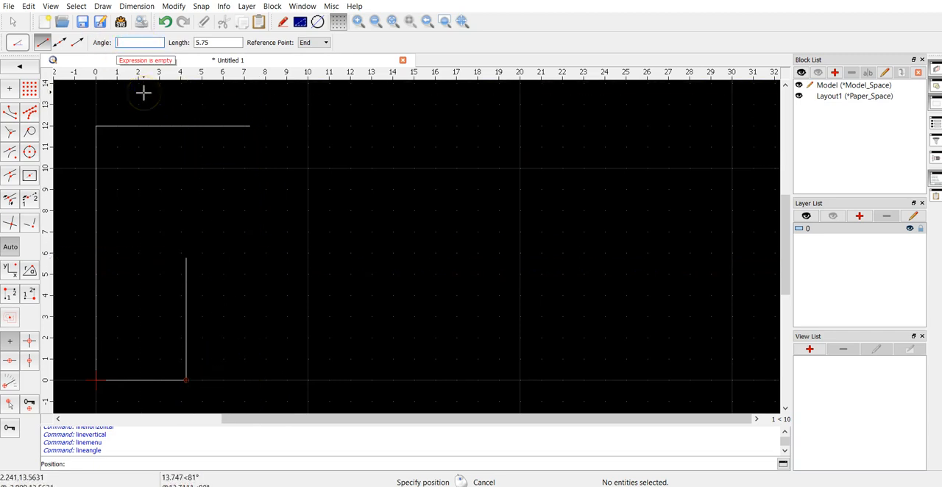
right_click(310, 336)
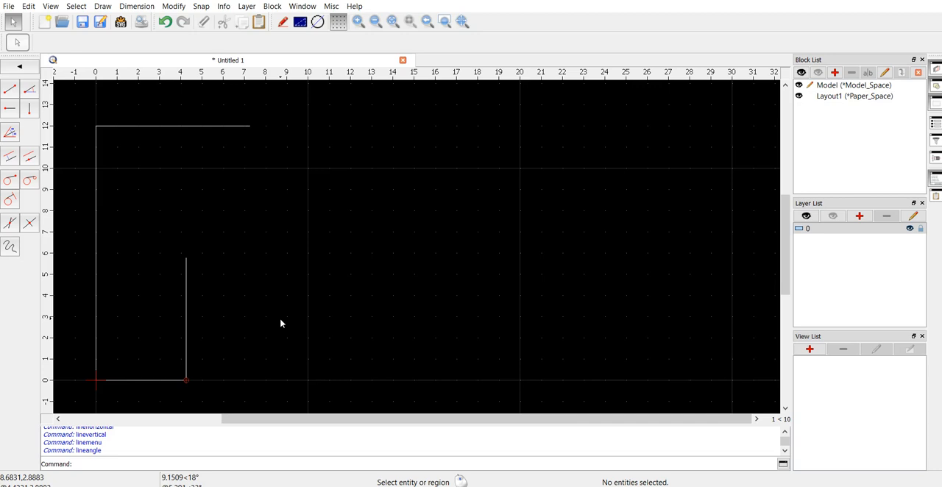
Step: Select all the lines of the existing profile and delete them
scroll(190, 246, down, 4)
drag(96, 368, 296, 153)
key(Delete)
scroll(296, 154, up, 1)
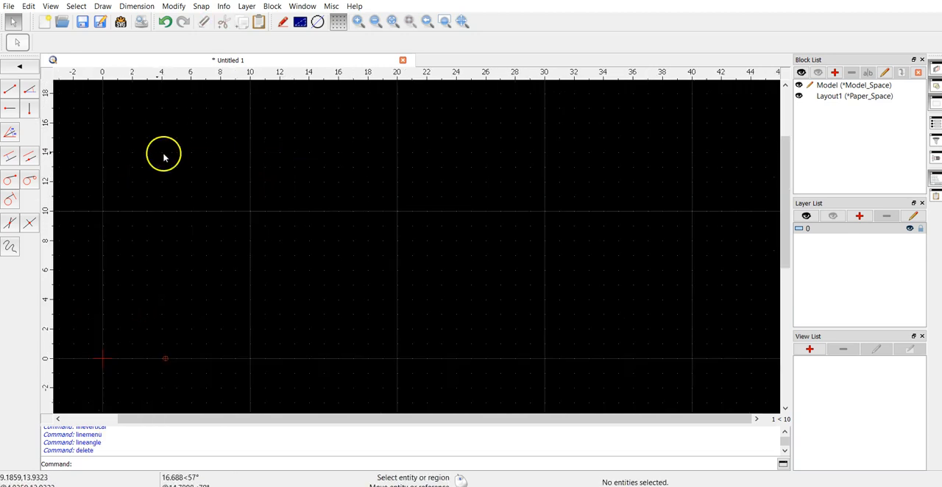
Step: Draw a horizontal line with a length of 17.5 to the right from the origin
click(7, 113)
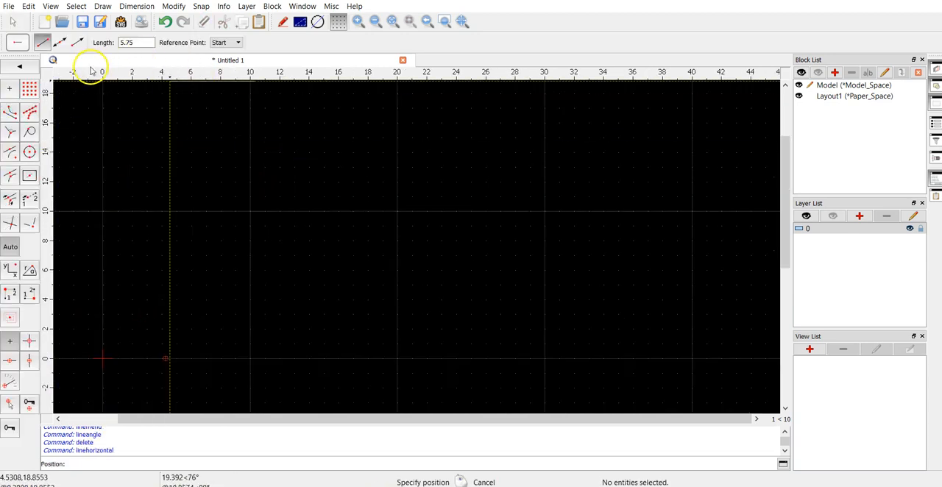
double_click(145, 44)
text(17.5)
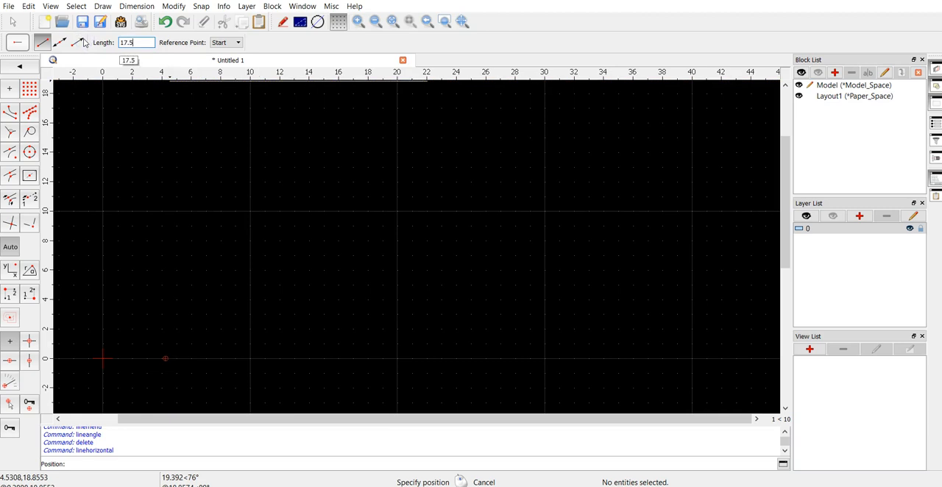
click(101, 359)
right_click(221, 275)
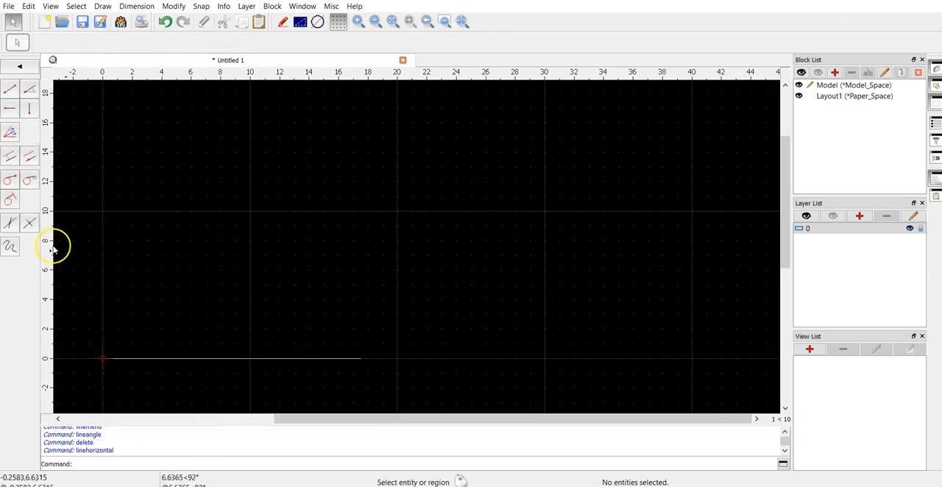
Step: Start a vertical line and set its length to 4.25
click(17, 100)
double_click(136, 42)
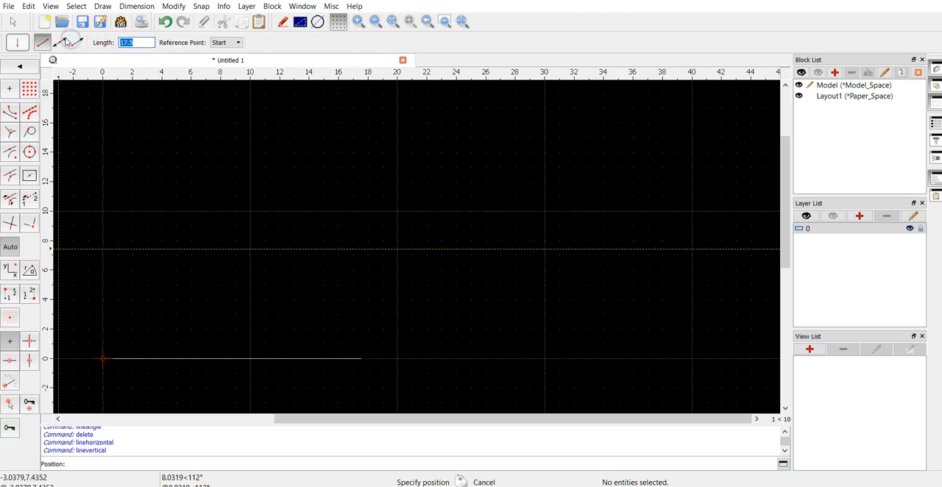
text(4.25)
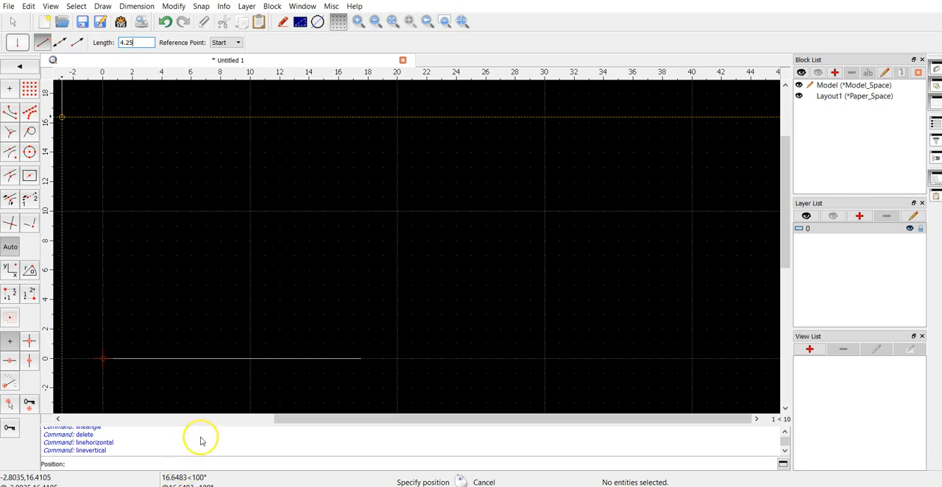
click(108, 360)
click(124, 360)
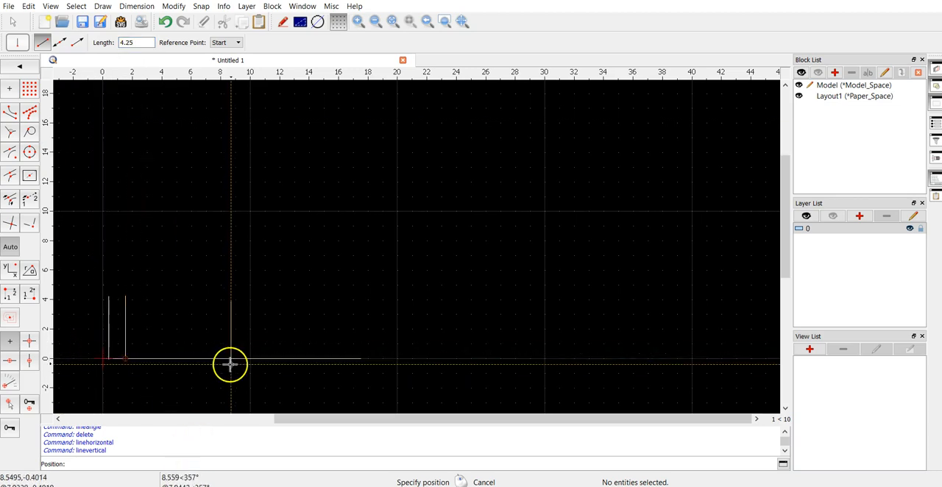
key(ctrl+z)
key(ctrl+z)
Step: Place vertical lines 4.25 long upward from the origin and from the right end of the bottom line
click(104, 358)
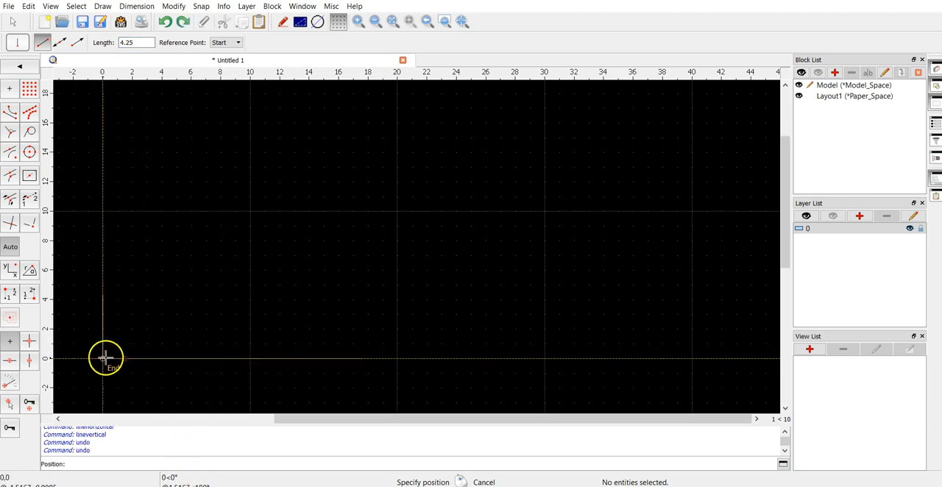
click(361, 359)
right_click(393, 335)
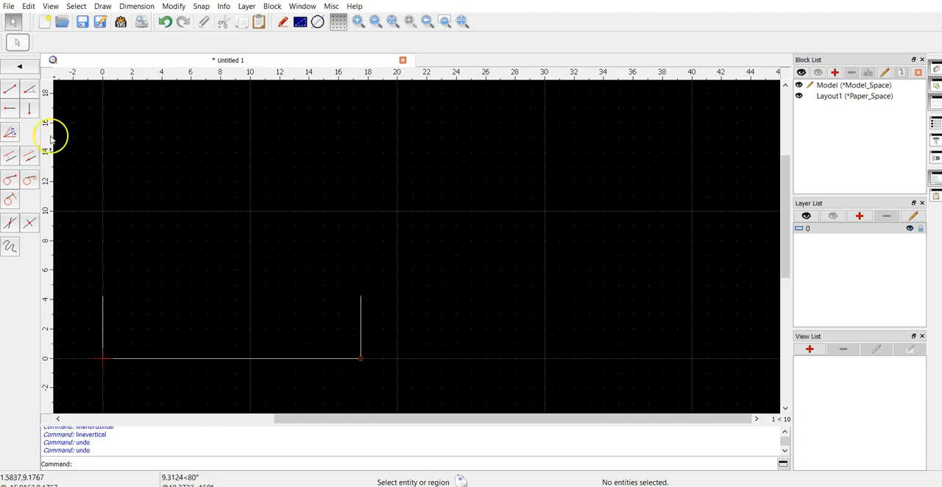
Step: Draw a horizontal line with a length of 6 and reference point End, ending at the right vertical line's upper end
click(14, 108)
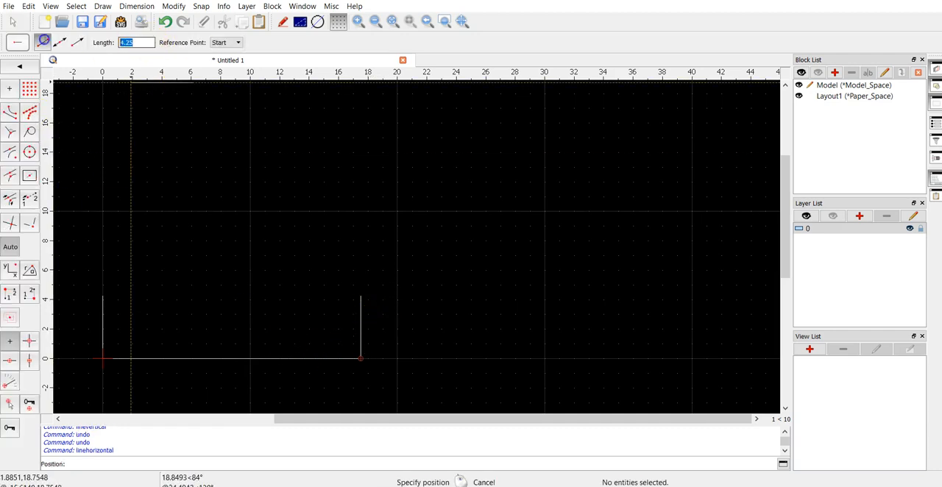
text(6)
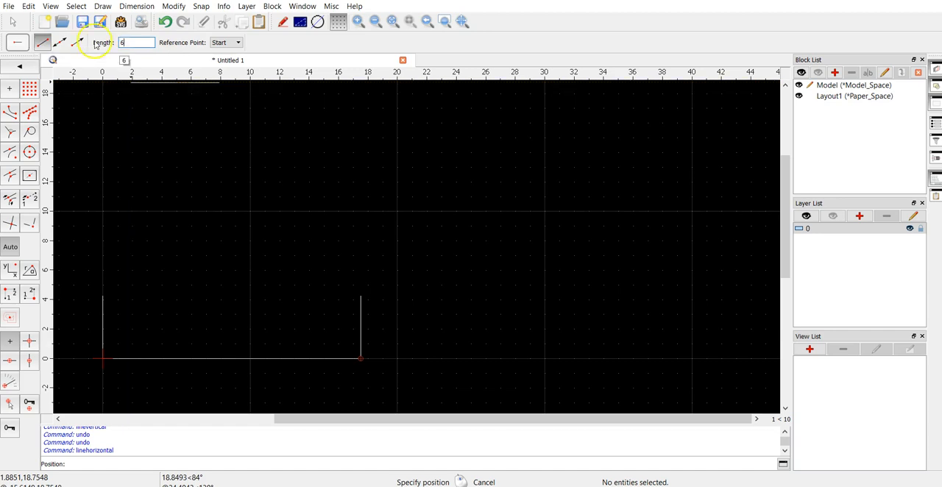
click(228, 42)
click(227, 70)
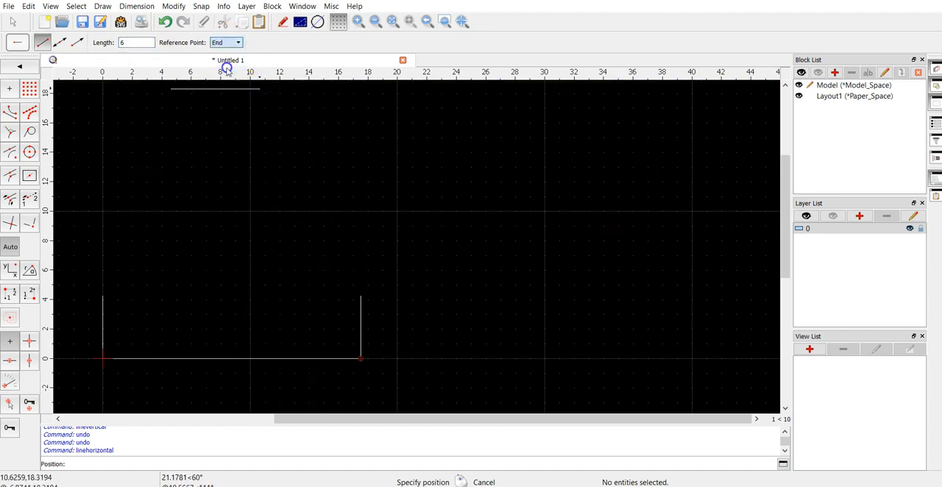
click(360, 296)
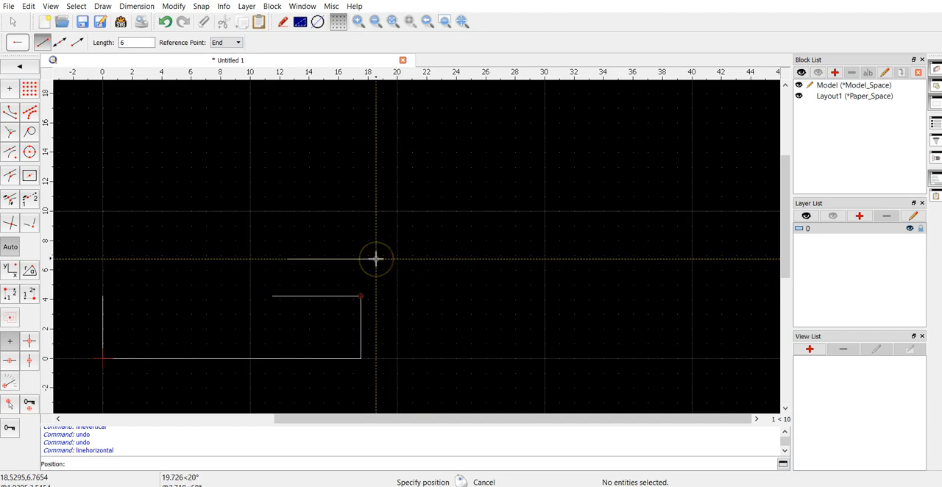
Step: Draw a horizontal line with a length of 6 and reference point Start from the left vertical line's upper end
click(238, 42)
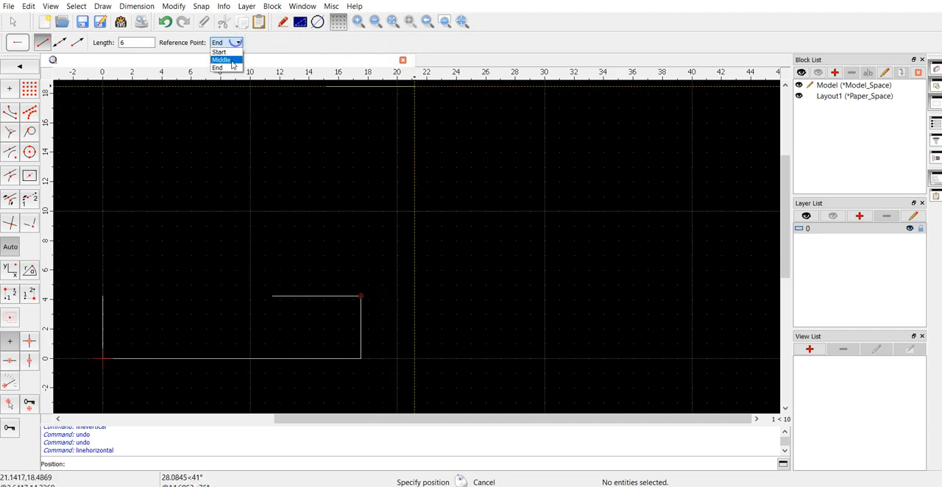
click(234, 53)
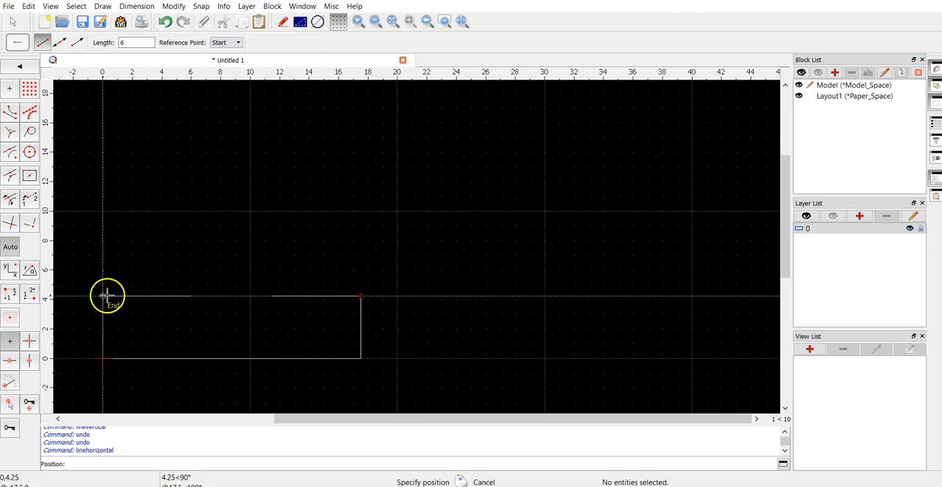
right_click(304, 316)
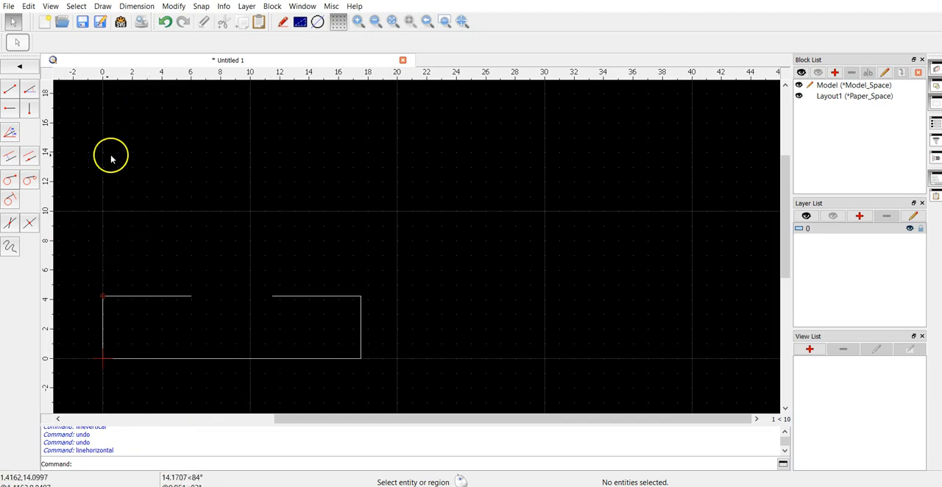
Step: Start an angled line with a length of 5.75 and set its angle to 37.5 degrees
click(11, 132)
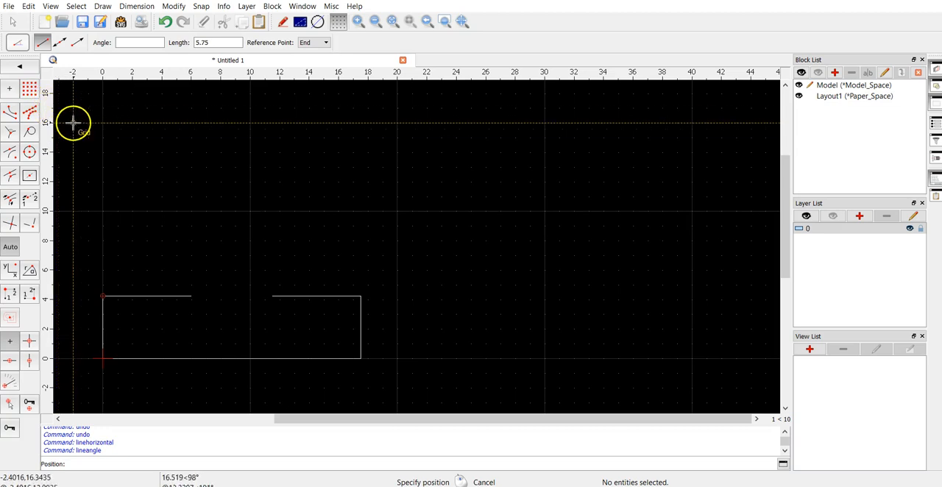
double_click(223, 44)
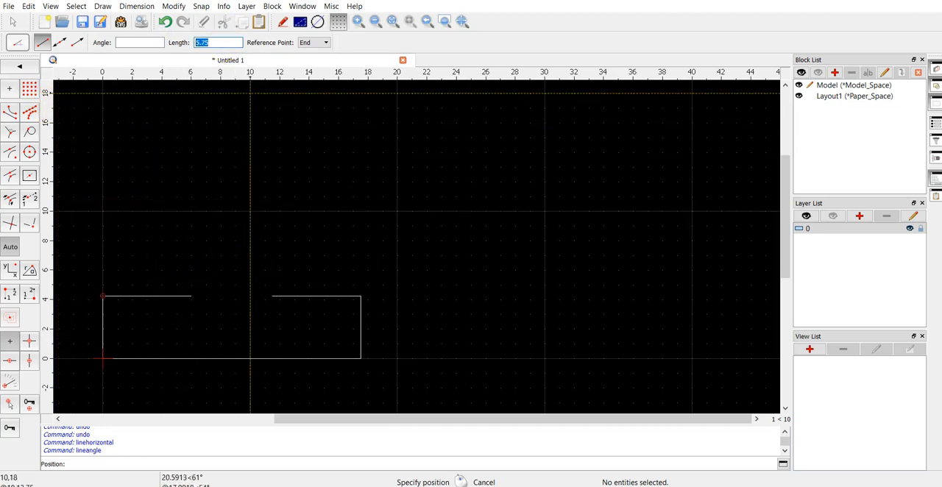
click(140, 46)
text(37)
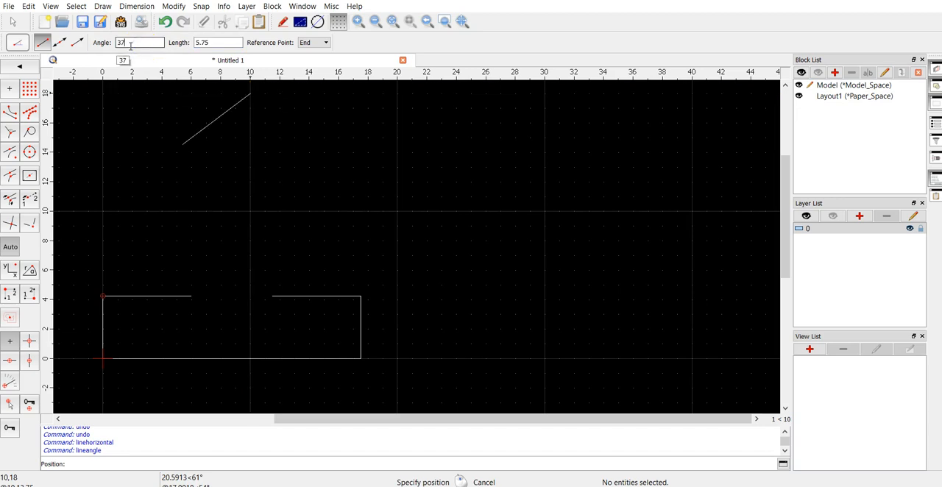
text(.5)
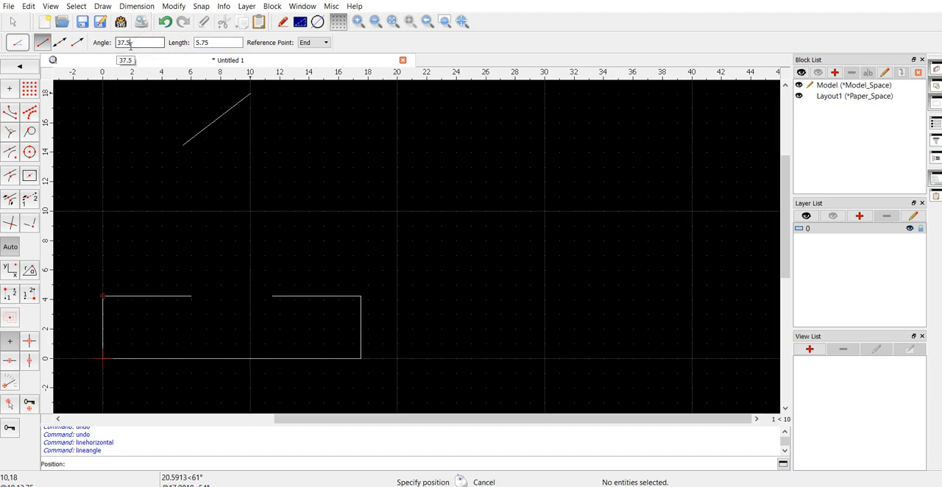
click(248, 251)
click(248, 251)
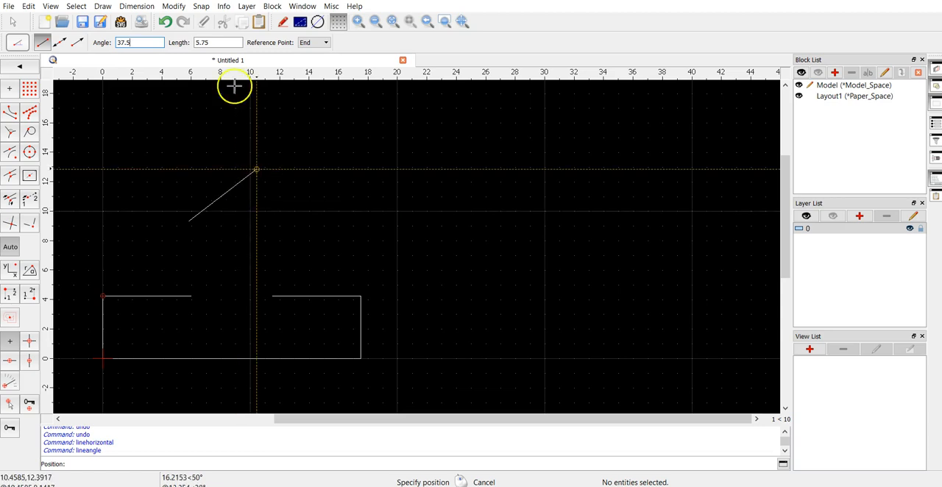
drag(146, 42, 117, 43)
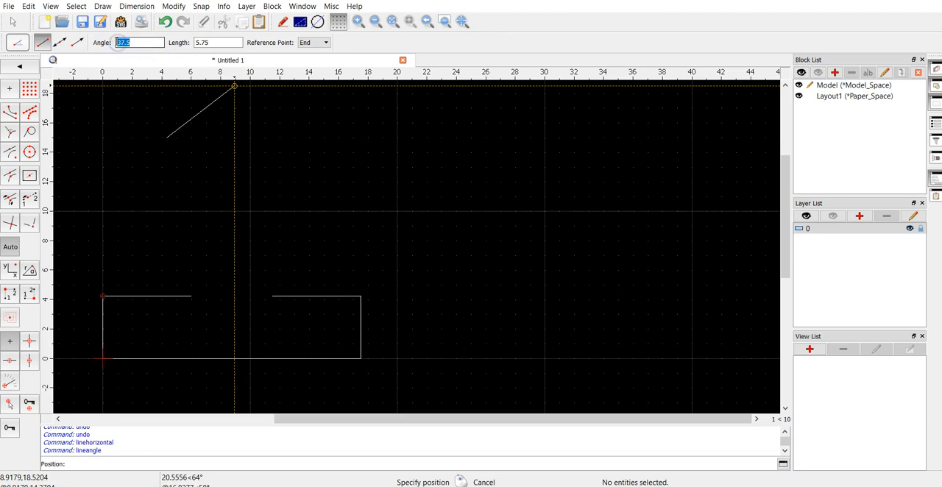
click(310, 43)
click(307, 52)
click(310, 43)
click(306, 68)
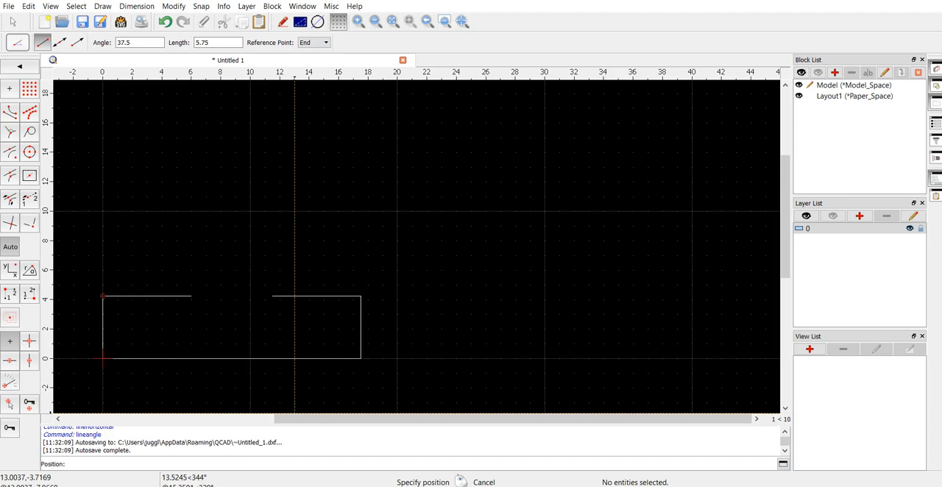
Step: Try an angle of 127.5 degrees for the angled line
drag(142, 42, 75, 41)
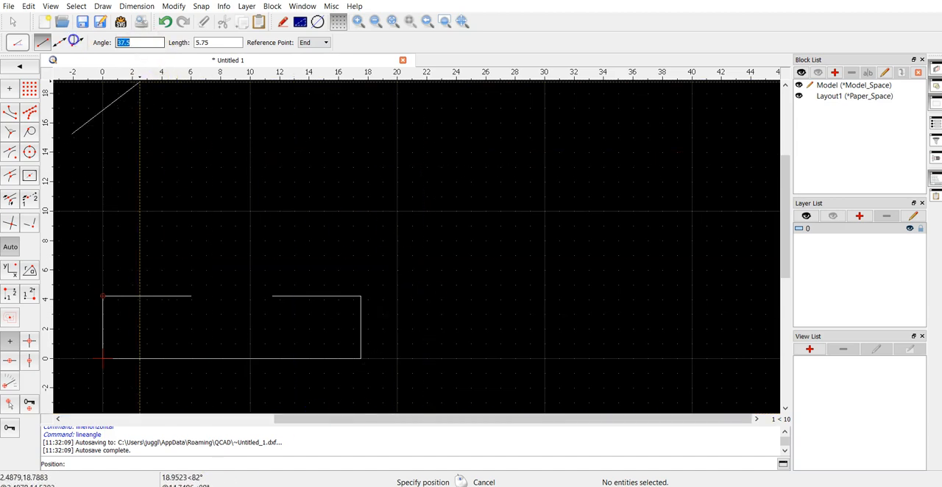
text(1275)
key(BackSpace)
text(5)
key(BackSpace)
text(.5)
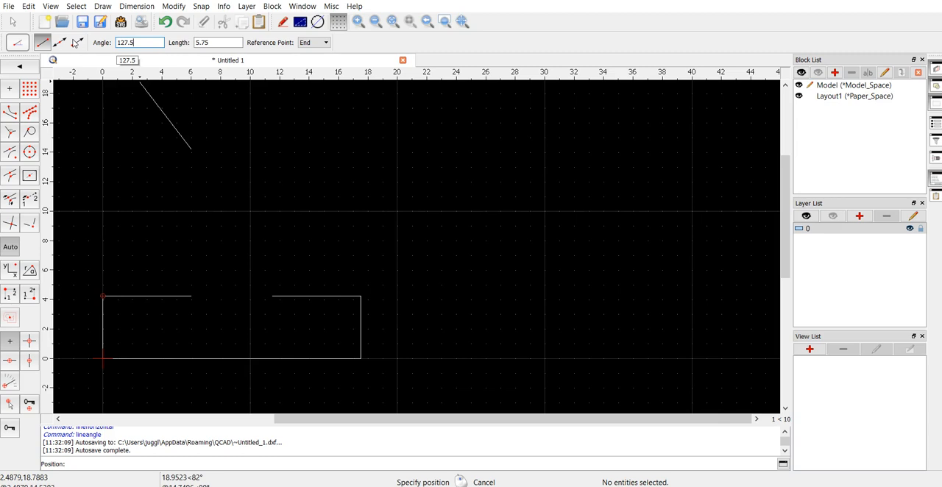
Step: Draw two 5.75 long lines at 142.5 degrees with reference point Start from the inner ends of the two upper horizontal lines
click(325, 43)
click(325, 47)
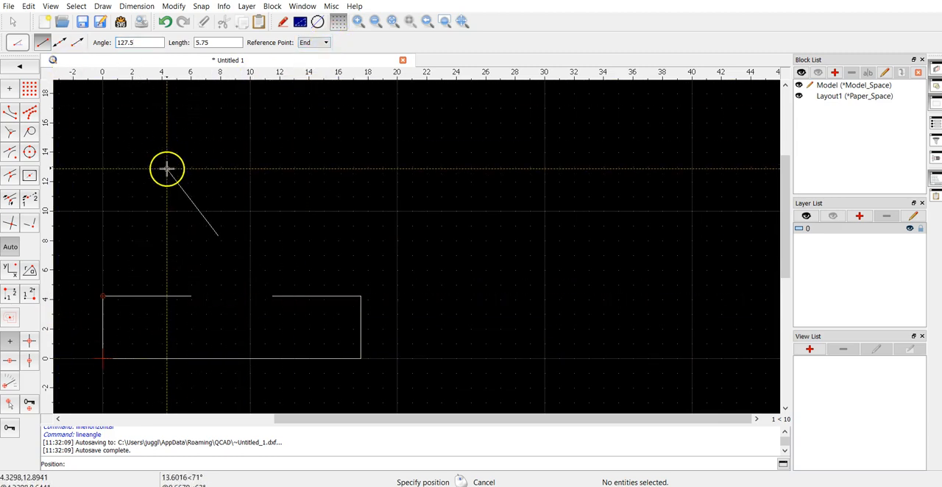
click(325, 42)
click(323, 52)
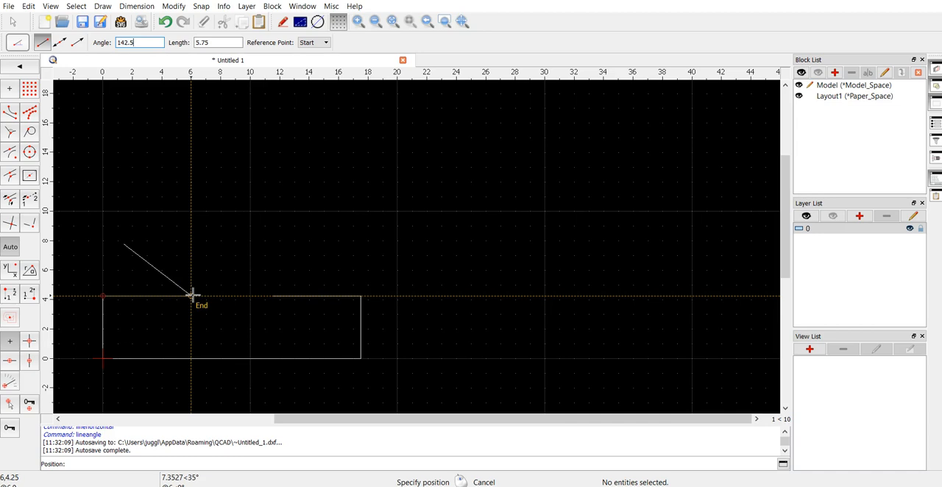
click(191, 296)
click(191, 296)
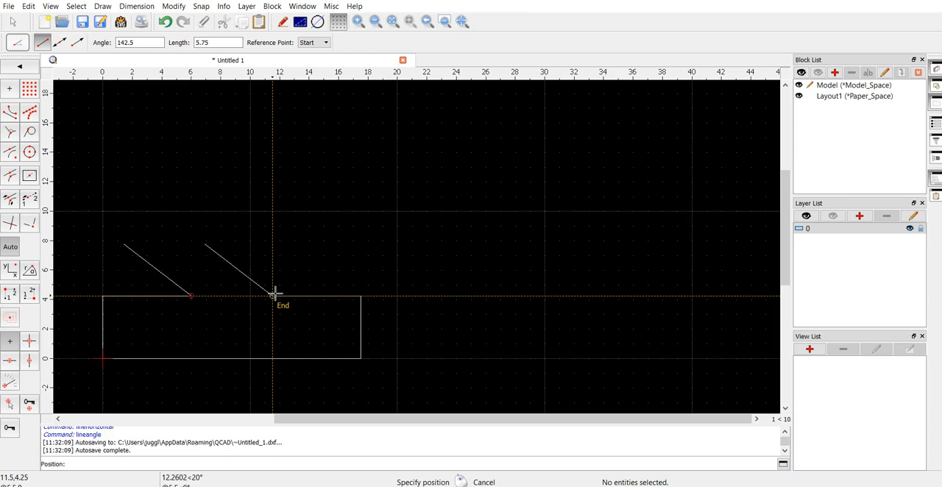
click(274, 294)
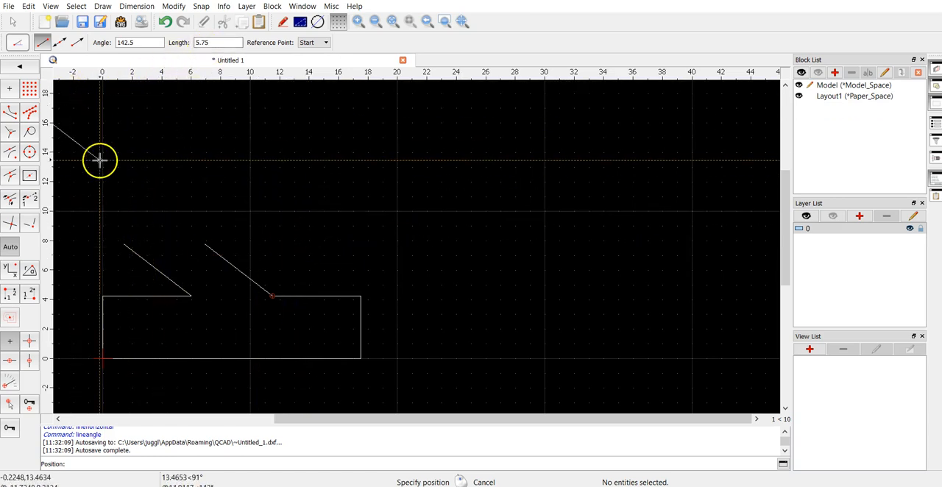
Step: Draw a horizontal line with a length of 5.5 joining the upper ends of the two angled lines
click(25, 67)
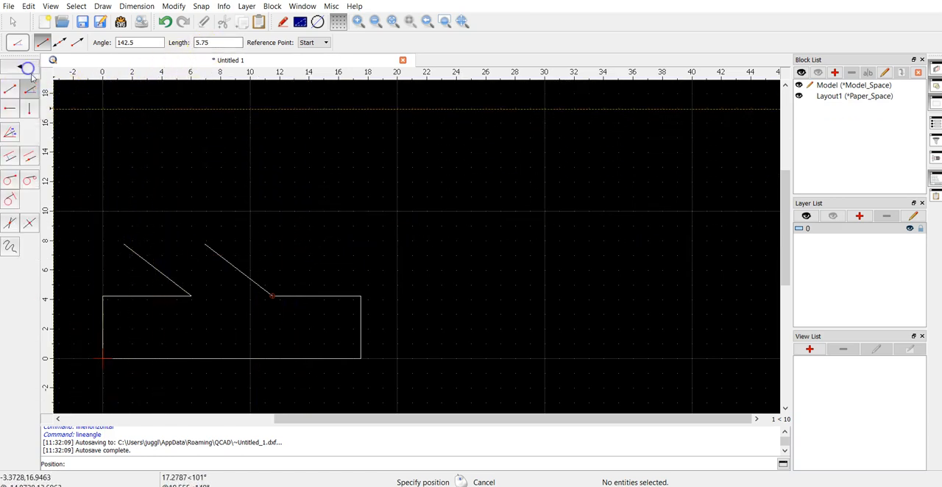
click(11, 109)
drag(142, 45, 74, 30)
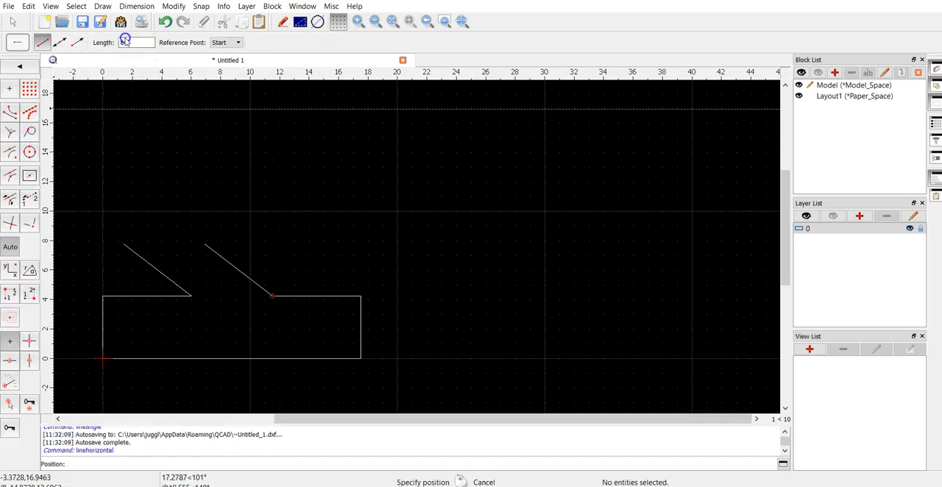
text(5.5)
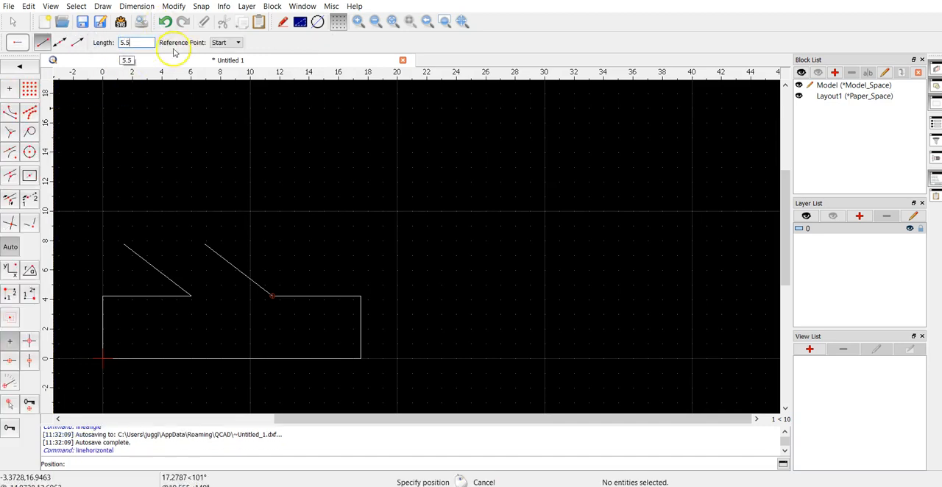
click(125, 243)
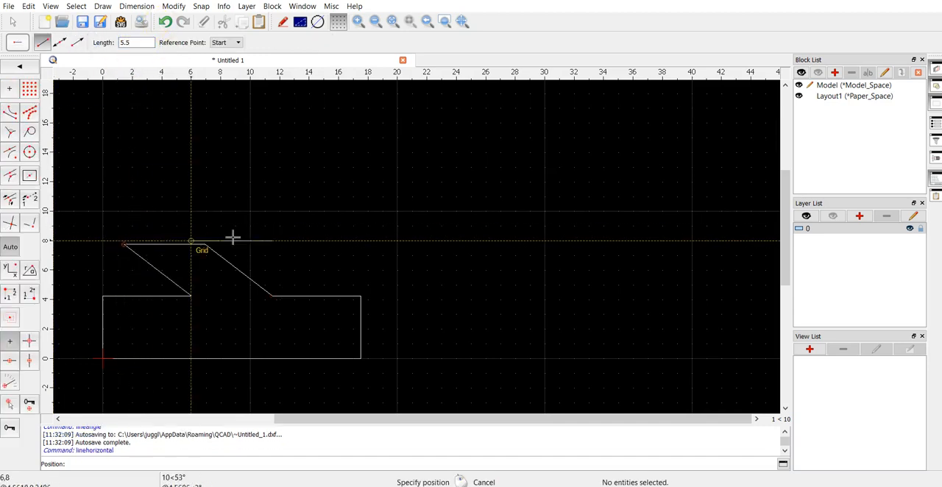
right_click(342, 235)
scroll(200, 296, down, 4)
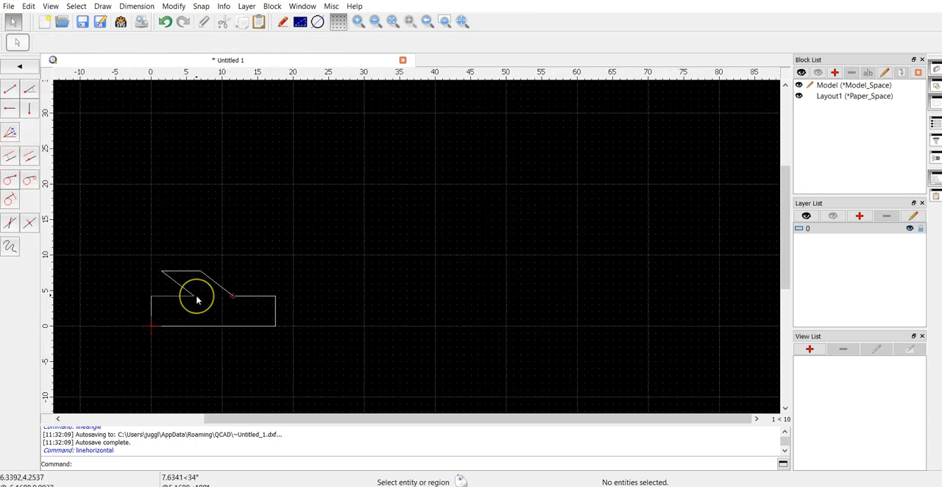
scroll(196, 300, up, 4)
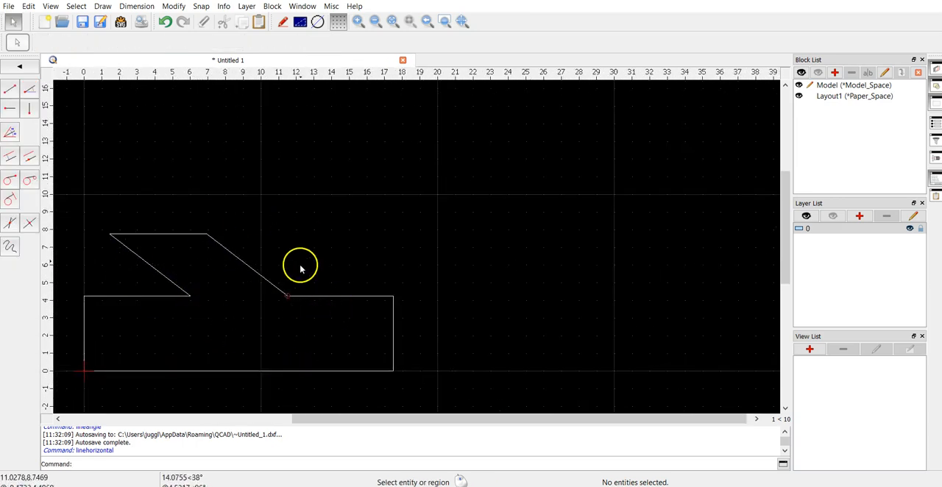
Step: Bring the empty drawing area beyond the vertical end of the finished profile into view for a new profile
scroll(300, 269, down, 2)
drag(117, 356, 512, 209)
click(305, 389)
mouse_move(319, 422)
mouse_down()
mouse_move(393, 417)
mouse_move(371, 415)
mouse_move(418, 401)
mouse_up()
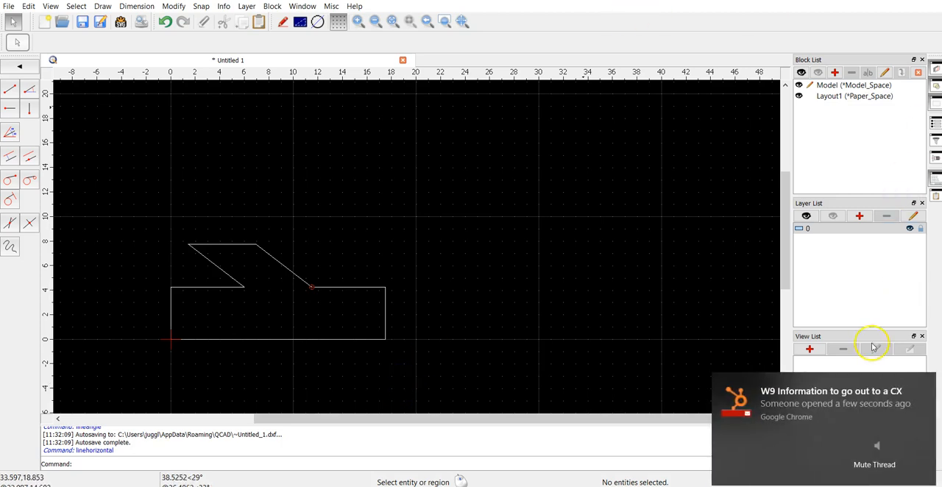
click(911, 386)
scroll(522, 351, down, 3)
scroll(501, 356, up, 6)
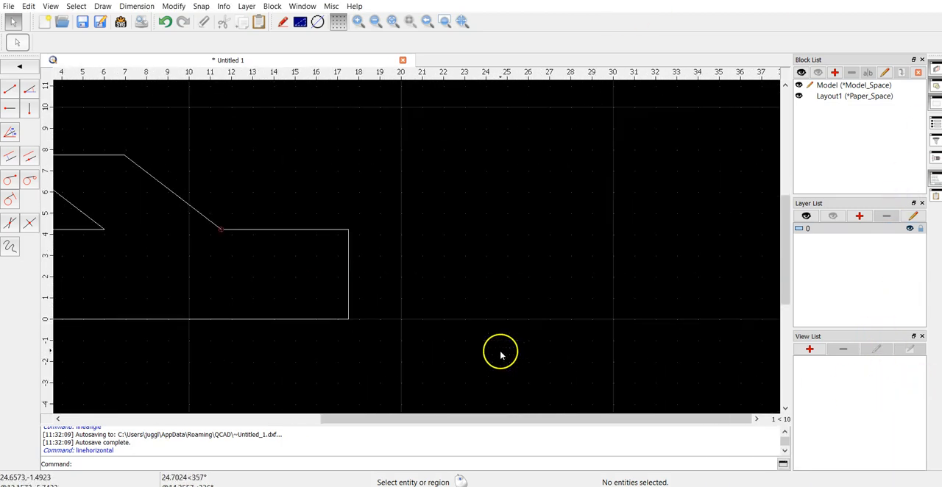
mouse_move(616, 306)
middle_down()
mouse_move(229, 263)
mouse_move(229, 309)
middle_up()
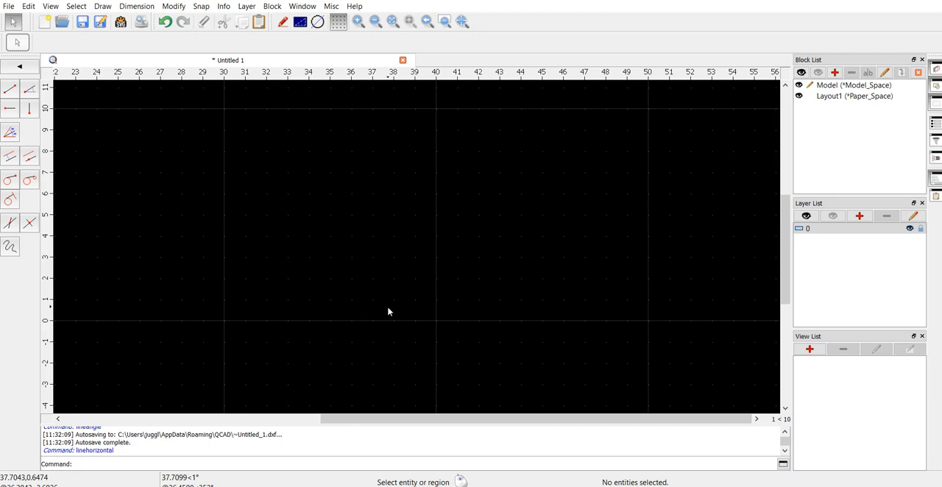
Step: Try a vertical line with a length of 4.5 starting at (30, 0), and delete it
click(10, 136)
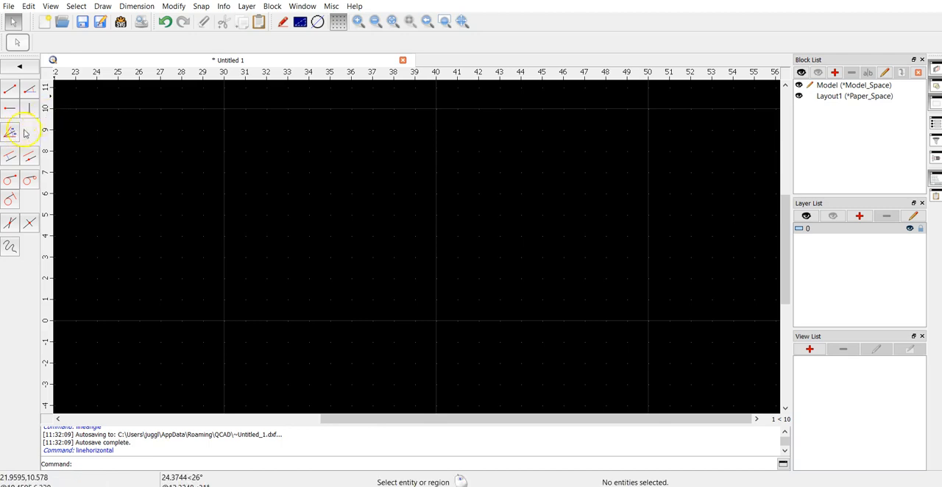
click(29, 108)
click(144, 43)
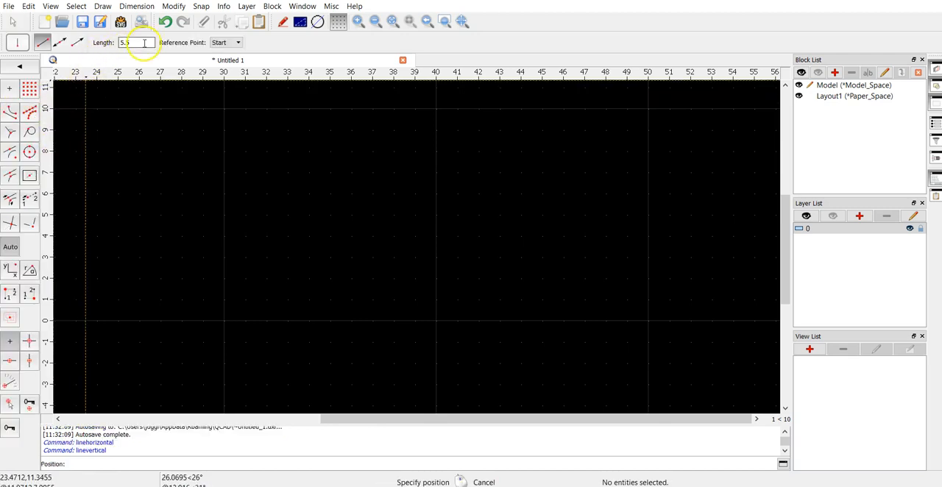
text(4.)
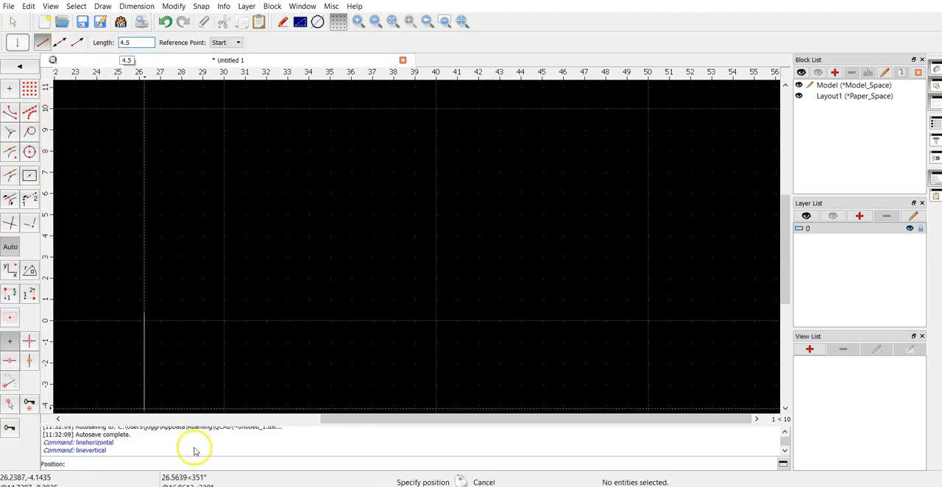
click(223, 321)
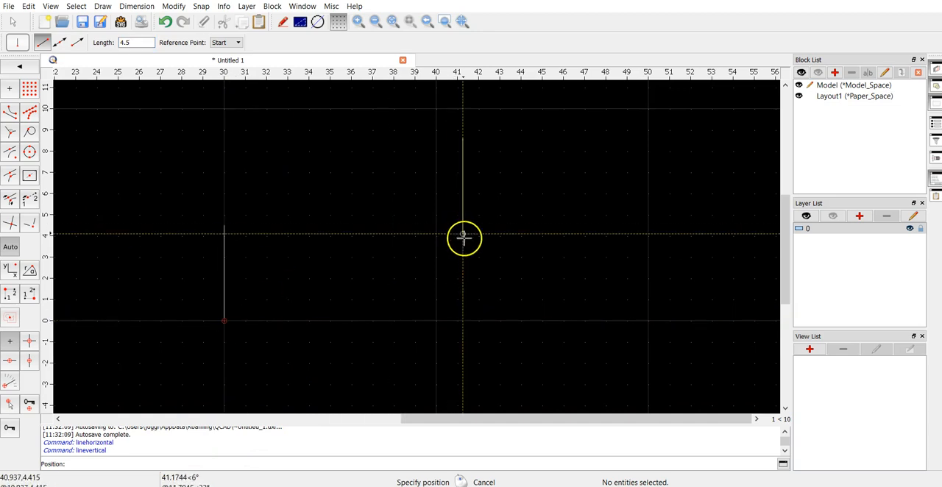
right_click(313, 247)
click(335, 248)
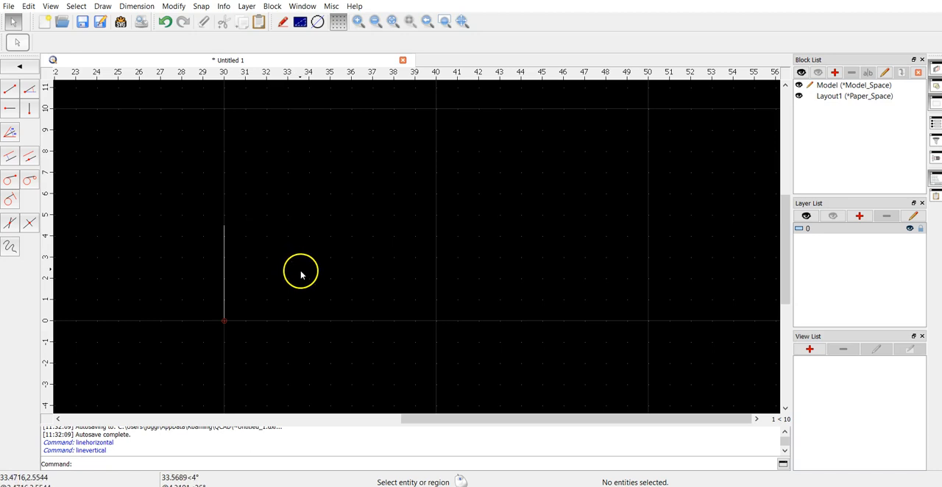
click(224, 269)
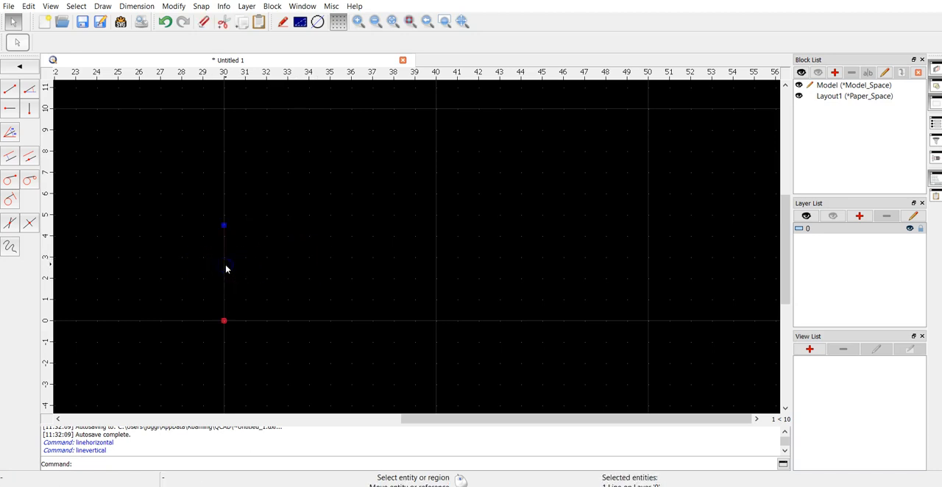
key(Delete)
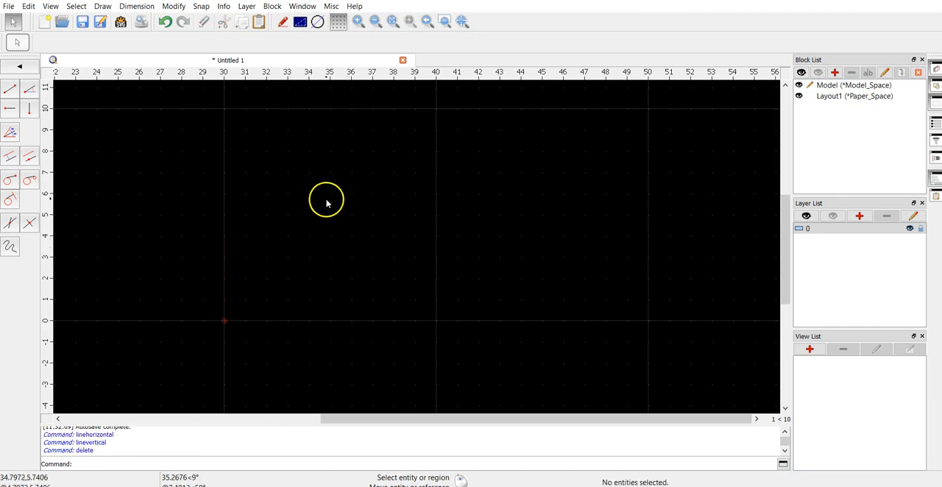
Step: Draw a horizontal line with a length of 4.5 starting at the grid point (30, 10)
click(9, 108)
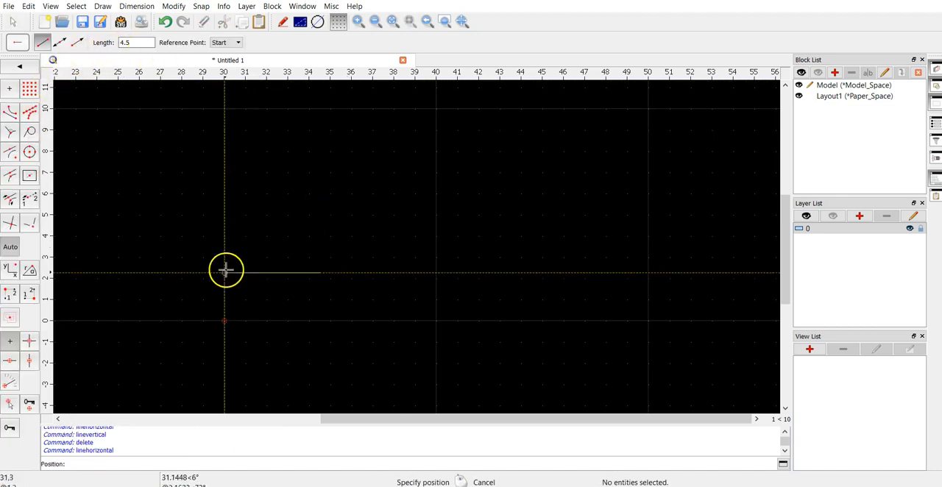
click(226, 108)
right_click(177, 93)
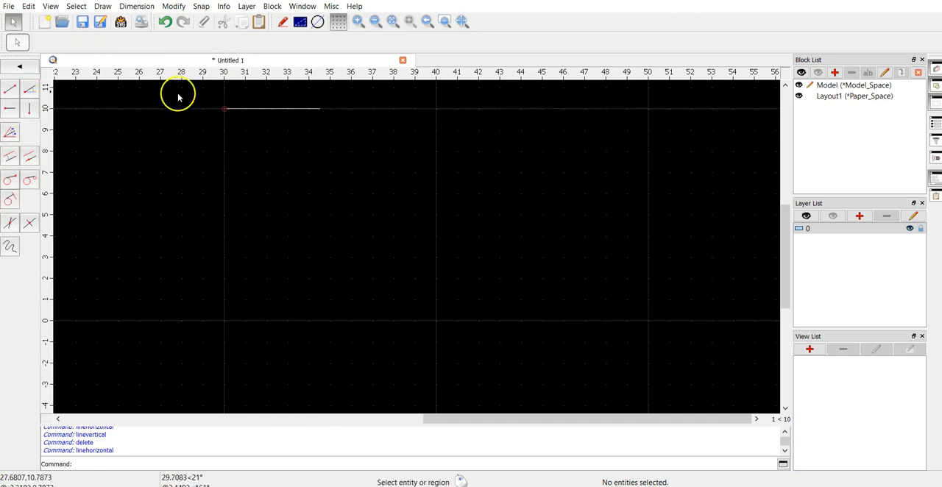
Step: Draw two vertical lines with a length of 6 and reference point End, going down from both ends of the horizontal line
click(36, 108)
double_click(144, 42)
text(6)
click(226, 42)
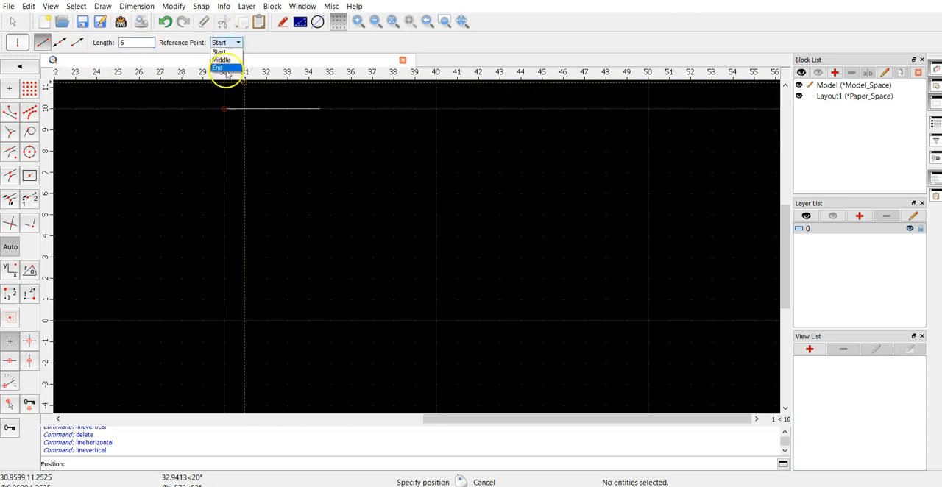
click(226, 66)
click(226, 109)
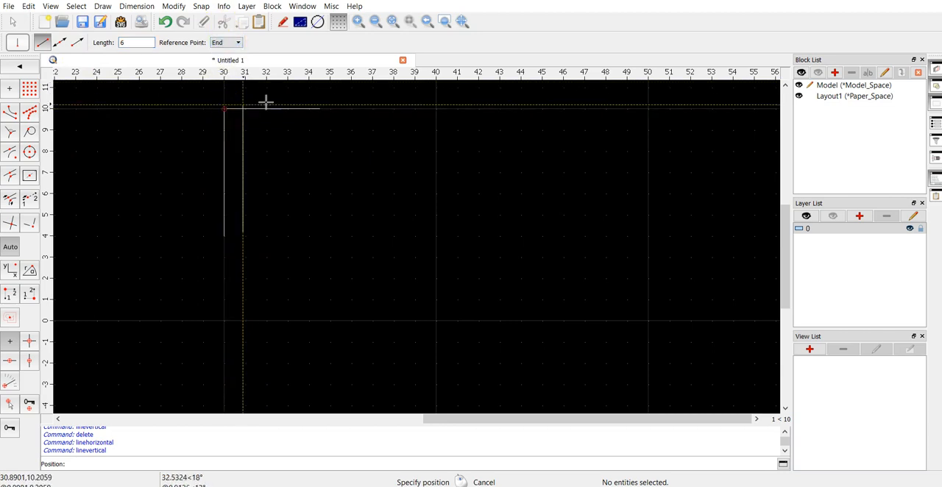
click(319, 109)
right_click(214, 258)
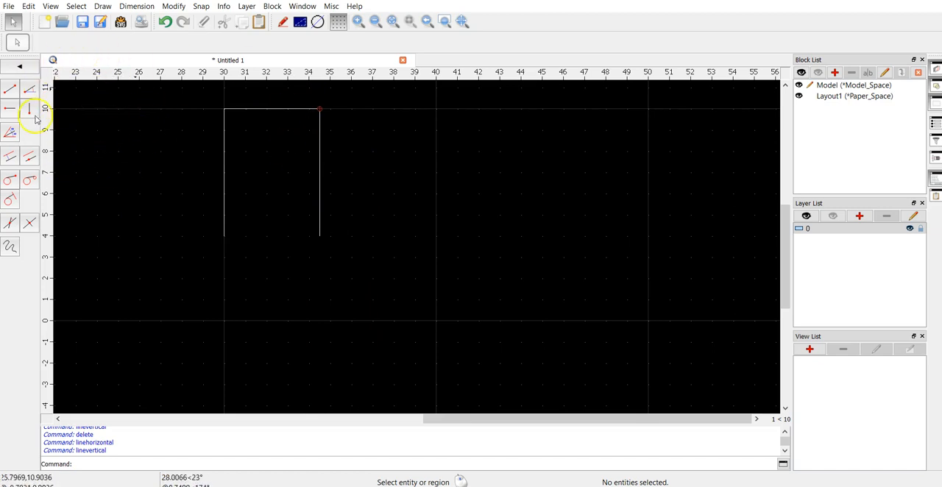
Step: Draw an angled line at 14 degrees with a length of 6 from the lower end of the right vertical line
click(29, 86)
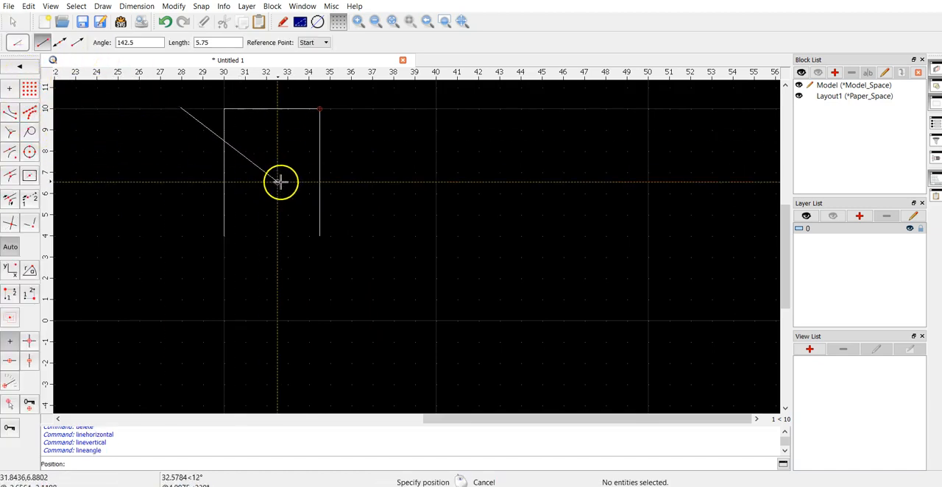
drag(158, 45, 63, 40)
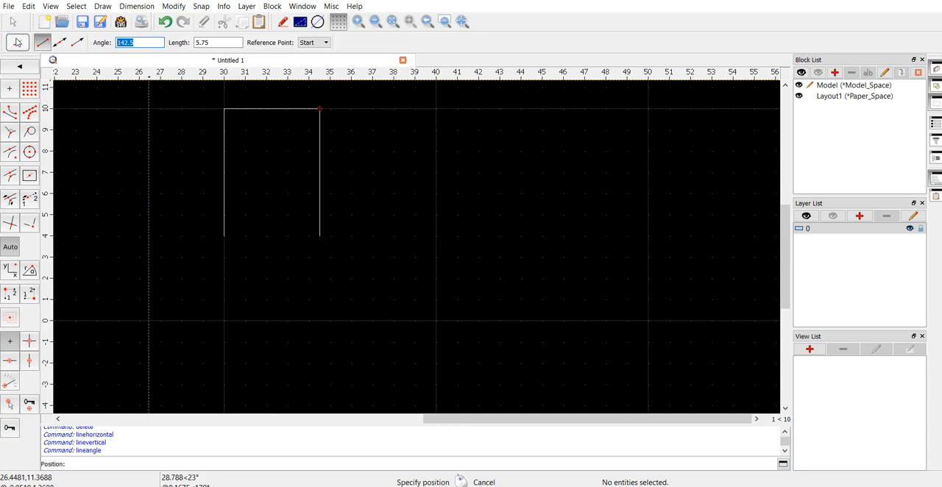
text(14)
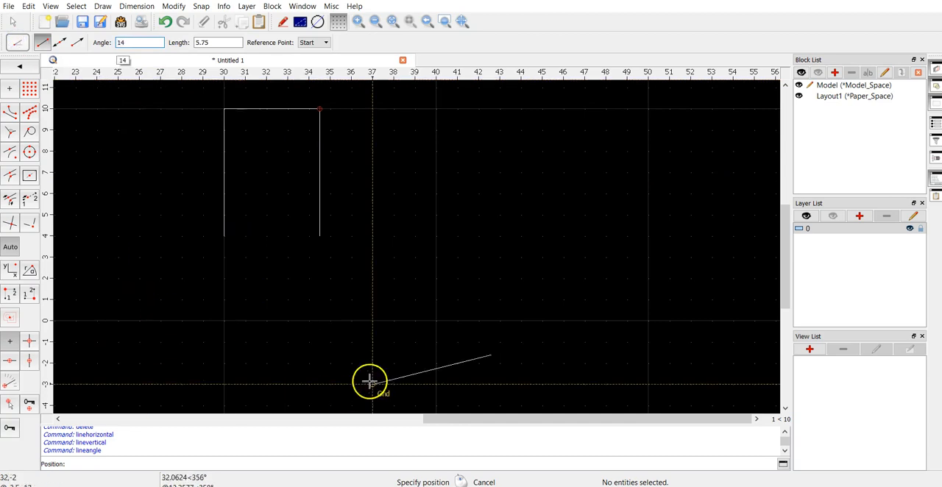
click(320, 235)
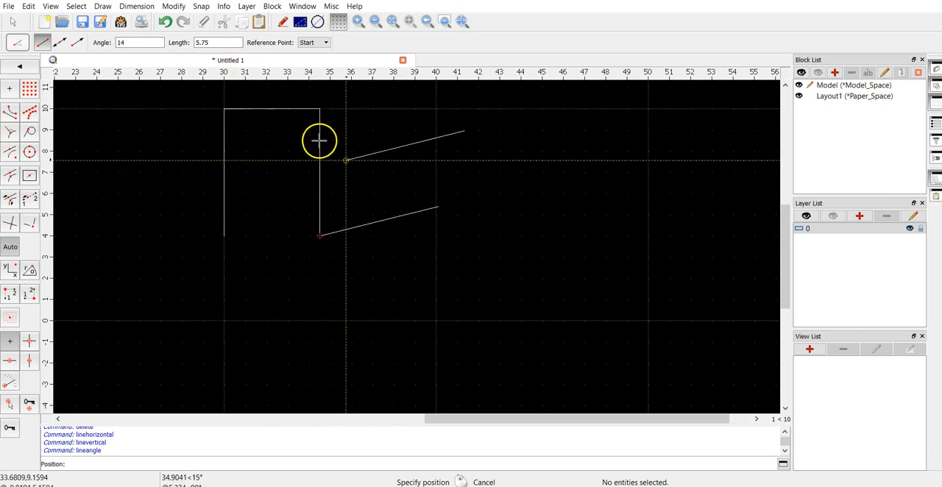
click(166, 22)
double_click(203, 42)
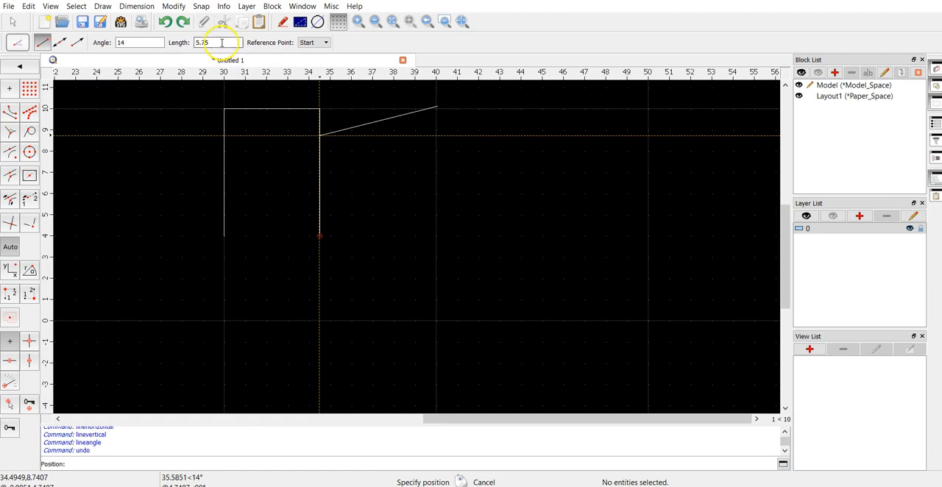
text(6)
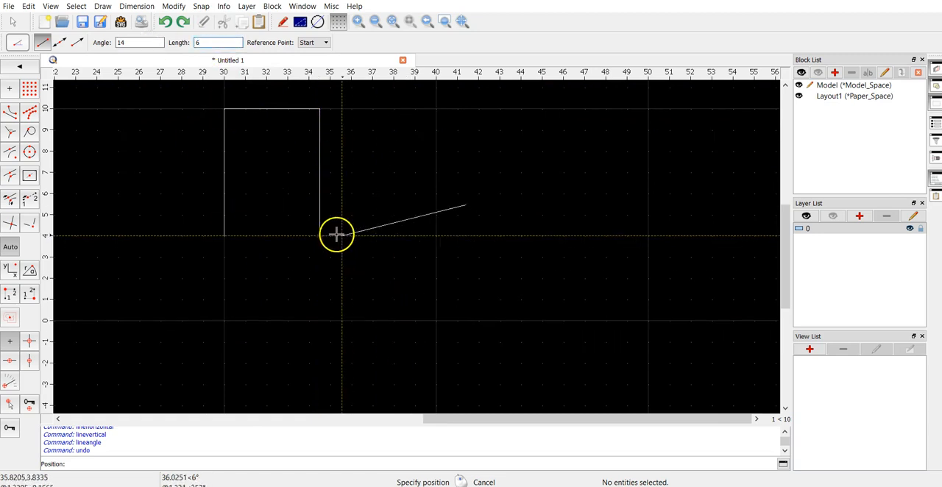
click(319, 235)
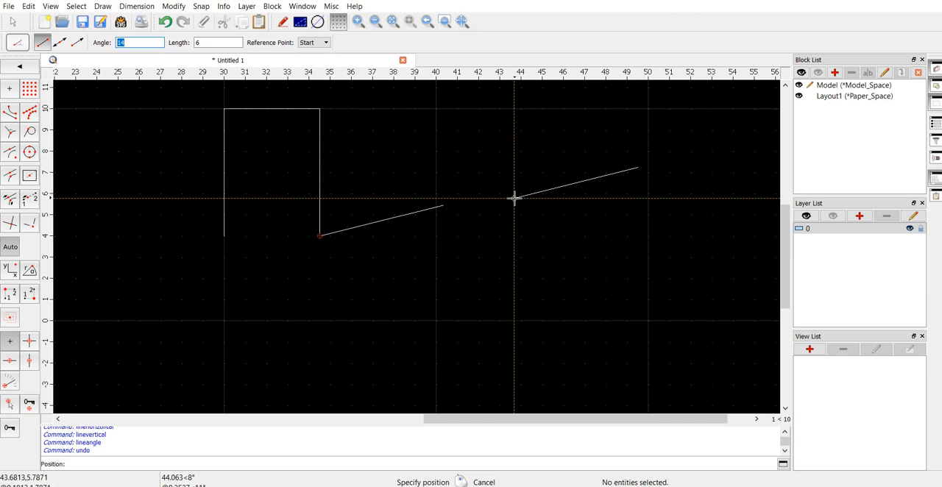
Step: Draw an angled line at 166 degrees with a length of 6 from the lower end of the left vertical line
click(149, 42)
text(166)
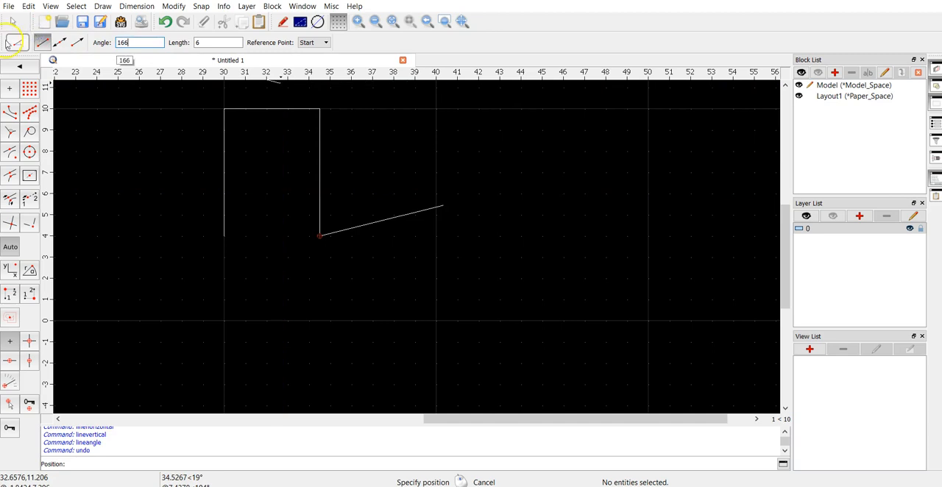
click(225, 236)
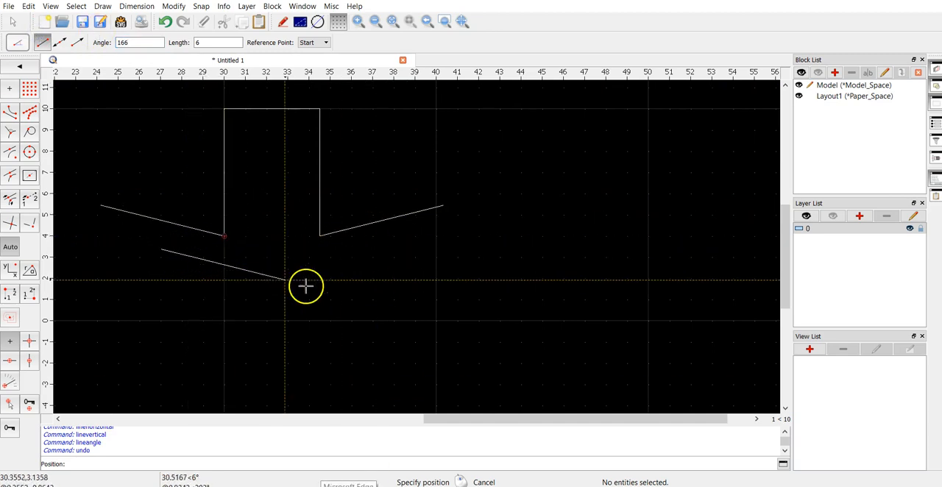
right_click(341, 248)
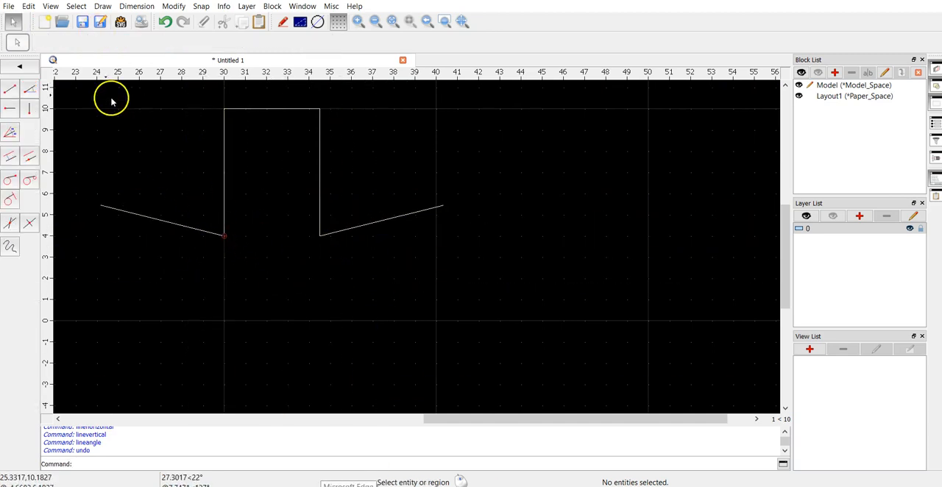
Step: Draw two vertical lines with a length of 4.5 and reference point End, going down from the outer ends of the angled lines
click(30, 109)
text(4.5)
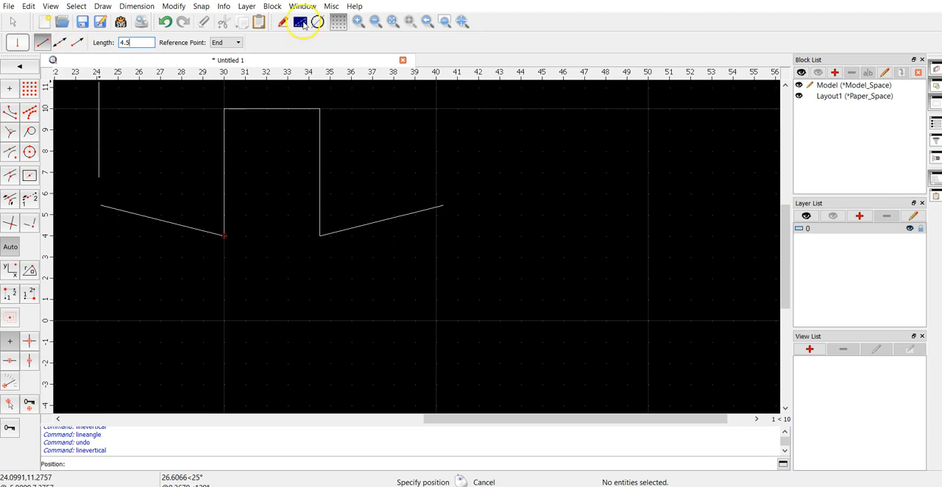
click(101, 206)
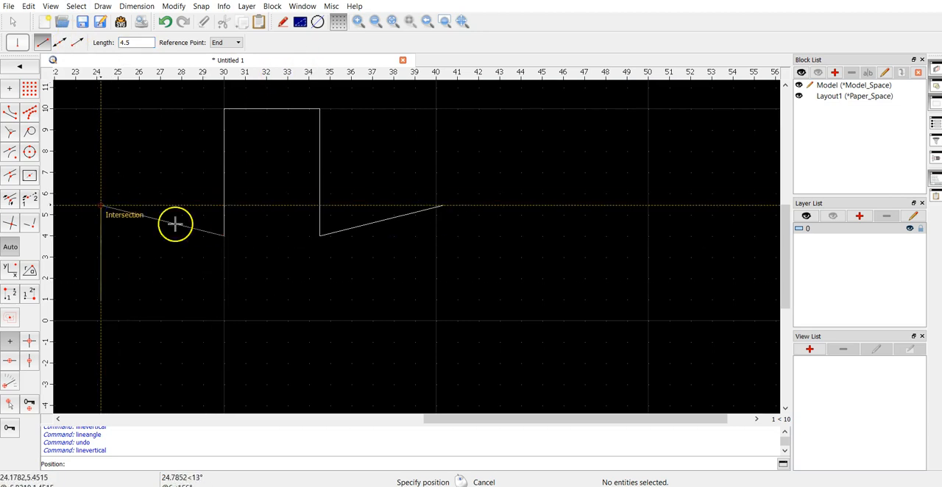
click(441, 206)
right_click(501, 302)
Step: Draw an angled line at 14 degrees with a length of 8.125 and reference point End from the lower end of the right vertical line
scroll(164, 244, down, 3)
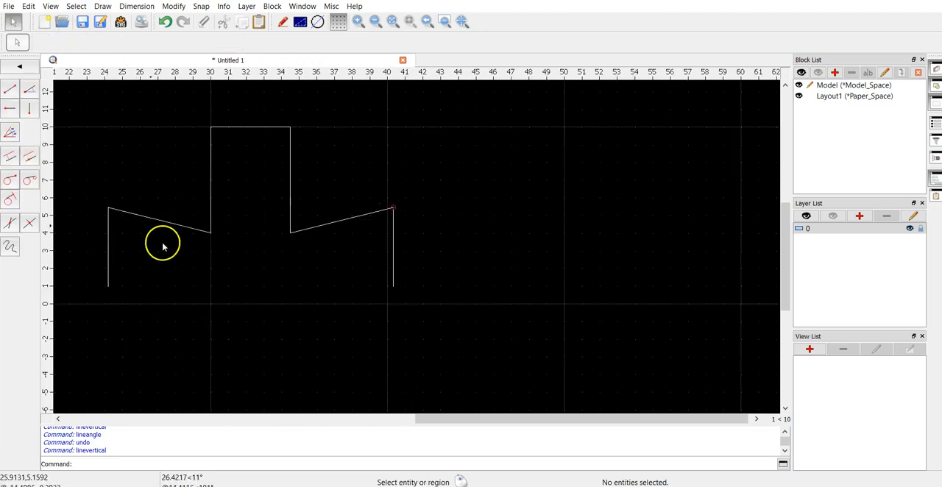
scroll(212, 353, up, 5)
scroll(189, 224, down, 4)
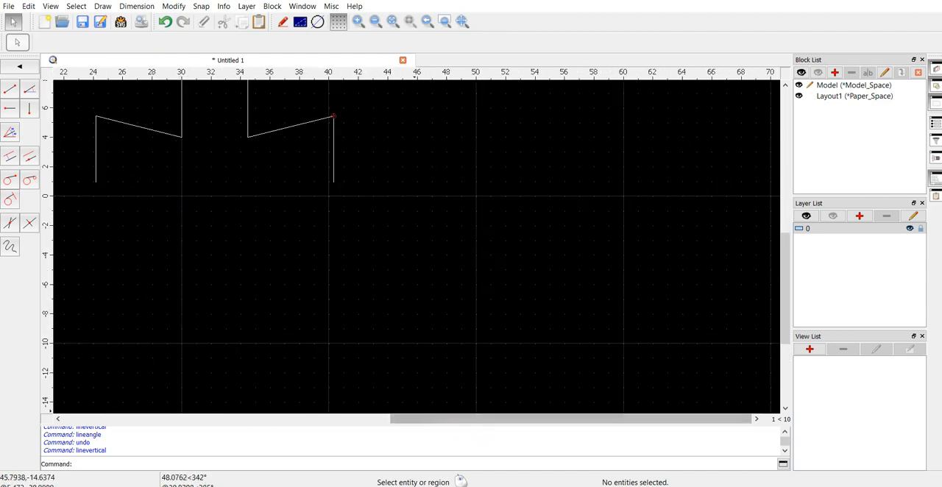
drag(557, 418, 510, 413)
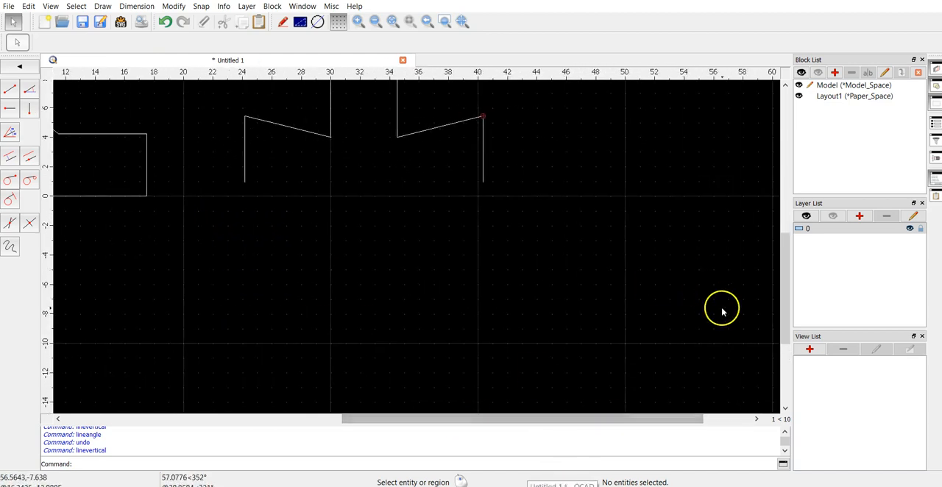
drag(785, 309, 778, 282)
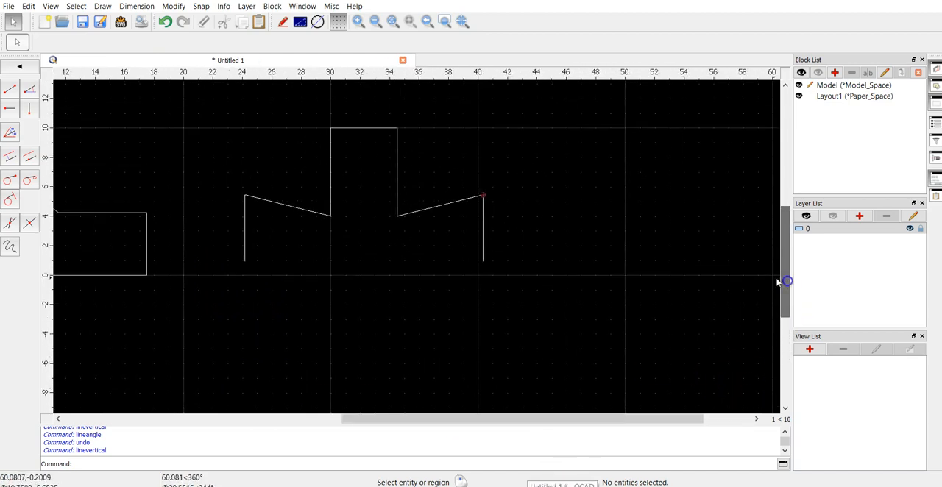
click(30, 90)
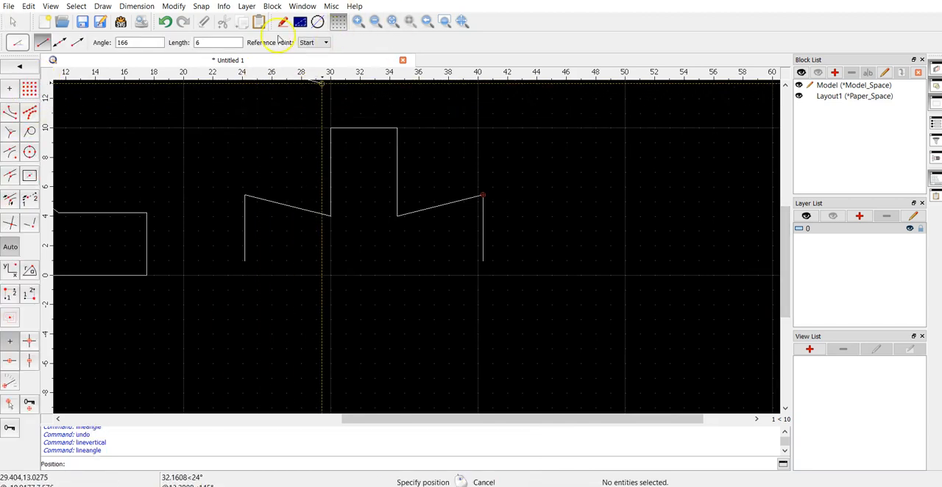
double_click(154, 43)
text(14)
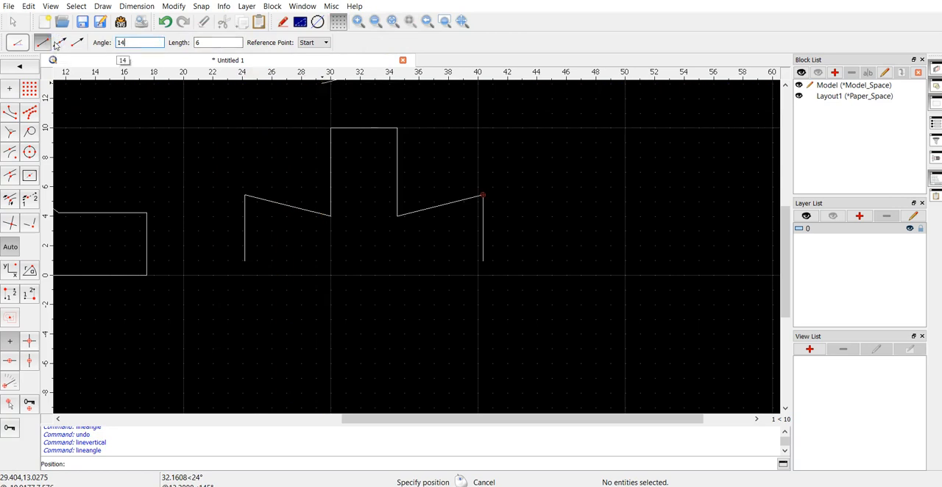
click(197, 42)
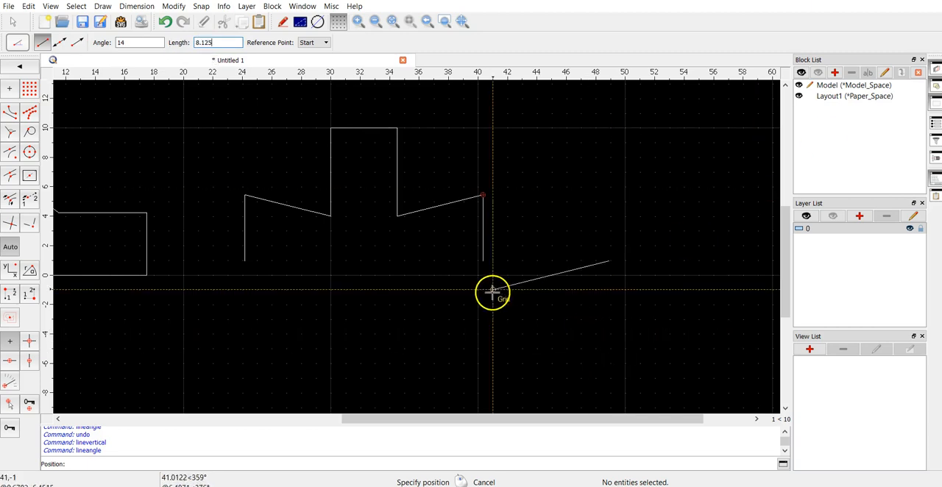
click(315, 42)
click(318, 70)
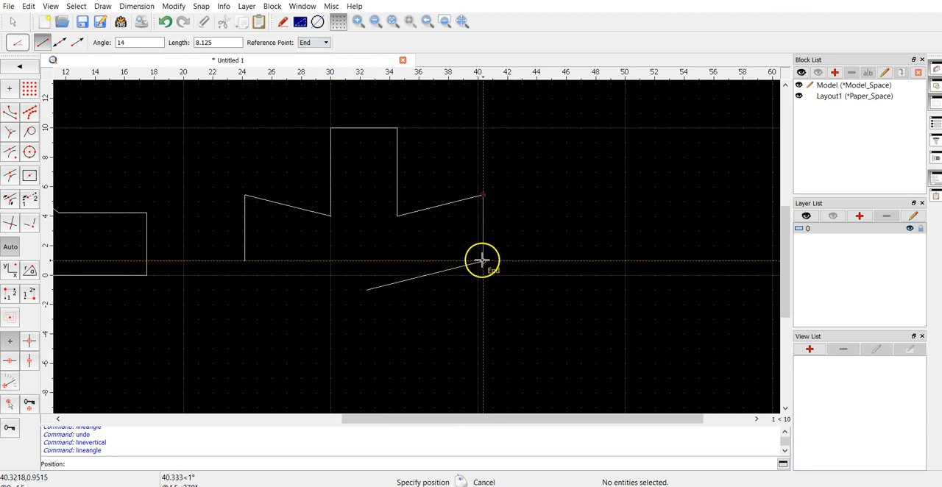
click(484, 260)
right_click(496, 197)
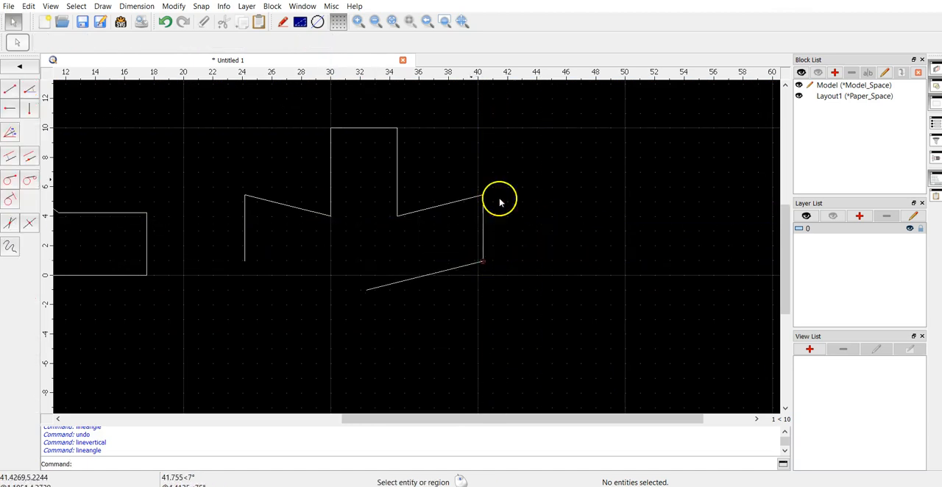
Step: Draw an angled line at 166 degrees with a length of 8.125 and reference point End from the lower end of the left vertical line
click(29, 89)
click(138, 45)
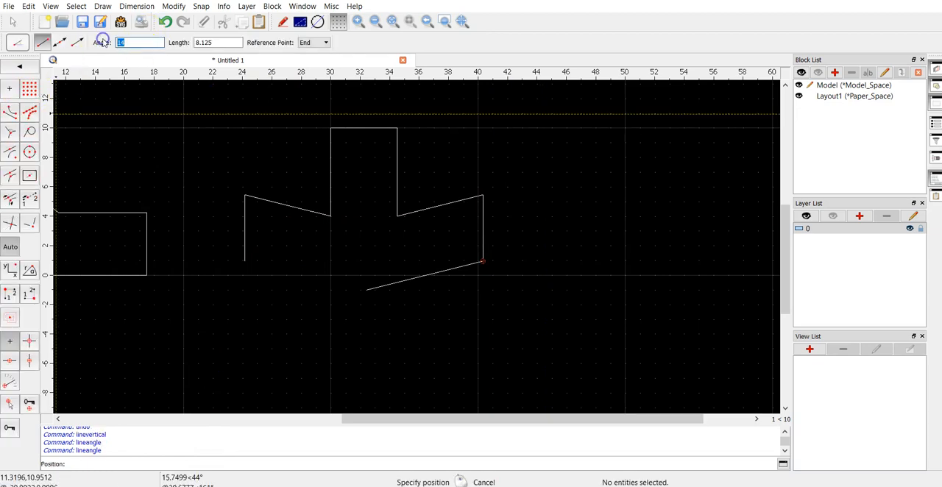
text(166)
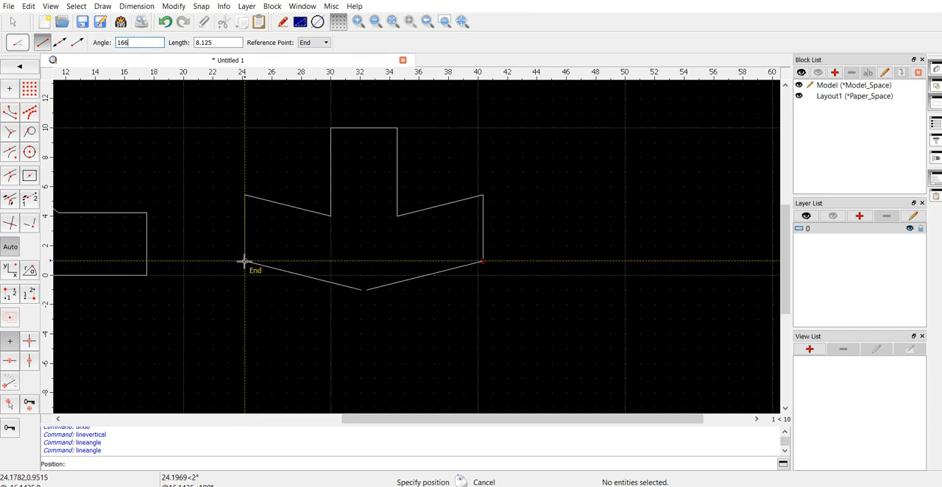
click(244, 261)
right_click(363, 301)
Step: Examine where the two lower angled lines meet, and look over both profiles side by side
scroll(358, 288, up, 8)
scroll(407, 296, up, 3)
scroll(371, 304, down, 5)
scroll(371, 303, down, 2)
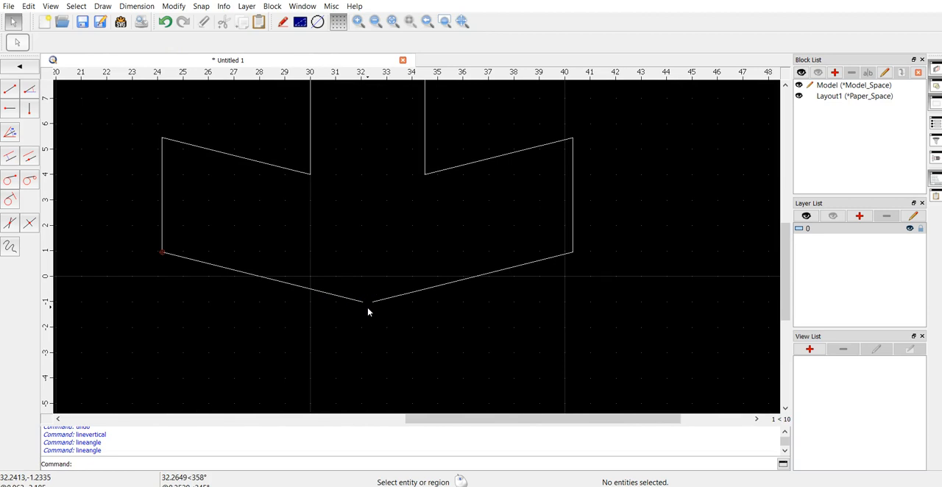
click(337, 272)
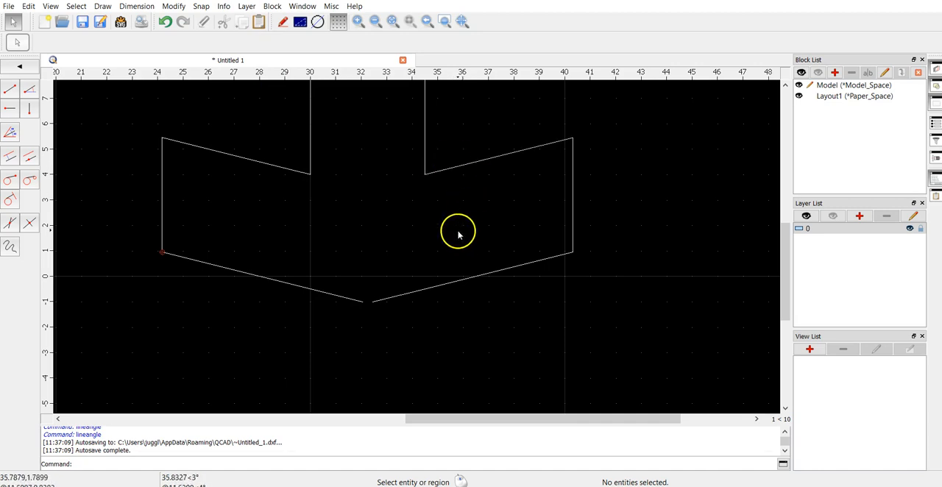
scroll(462, 221, down, 8)
scroll(459, 216, up, 5)
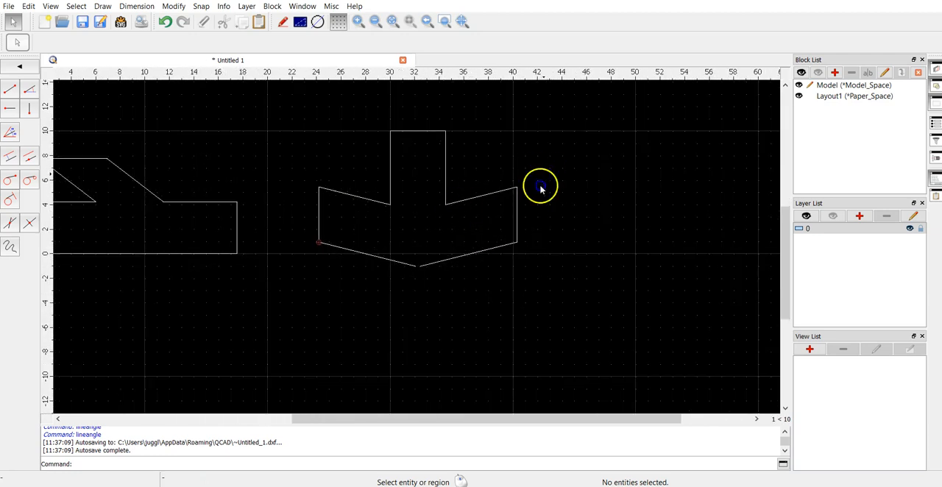
middle_drag(547, 196, 502, 257)
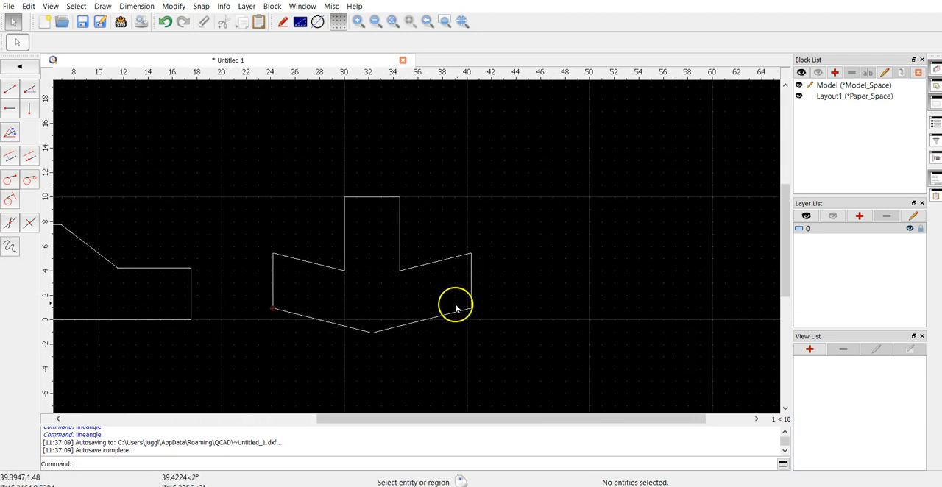
mouse_move(176, 324)
middle_down()
mouse_move(391, 338)
mouse_move(361, 332)
middle_up()
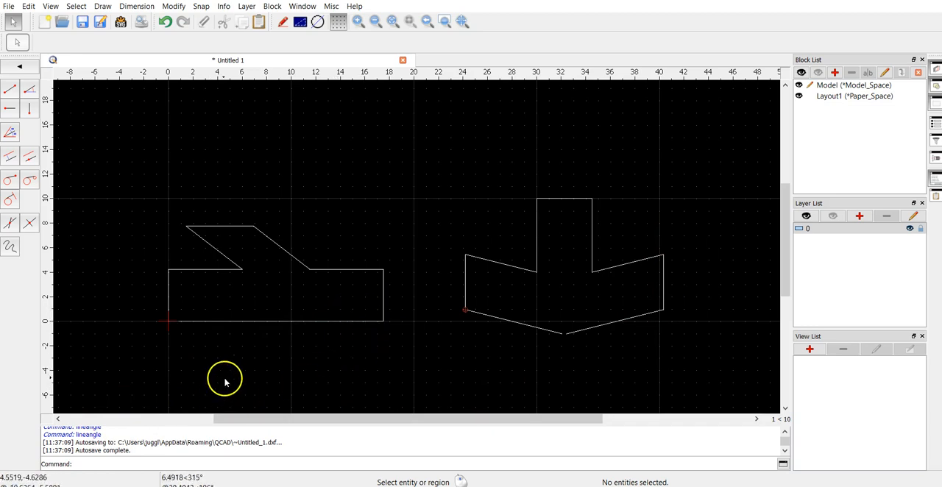
drag(126, 359, 686, 159)
right_click(700, 181)
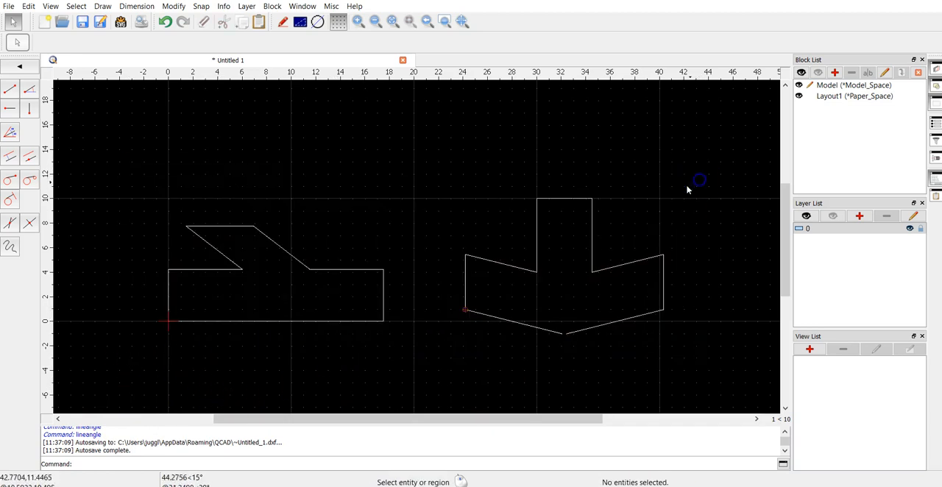
Step: Draw five circles with a diameter of 0.25 in the left profile, centred at about 3,2, 8,2, 11,2, 16,2 and 6,6
click(30, 68)
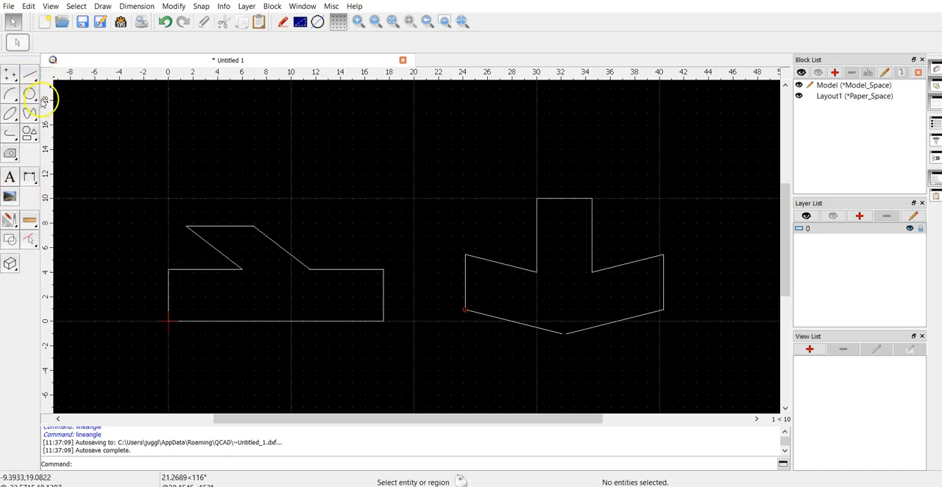
click(31, 96)
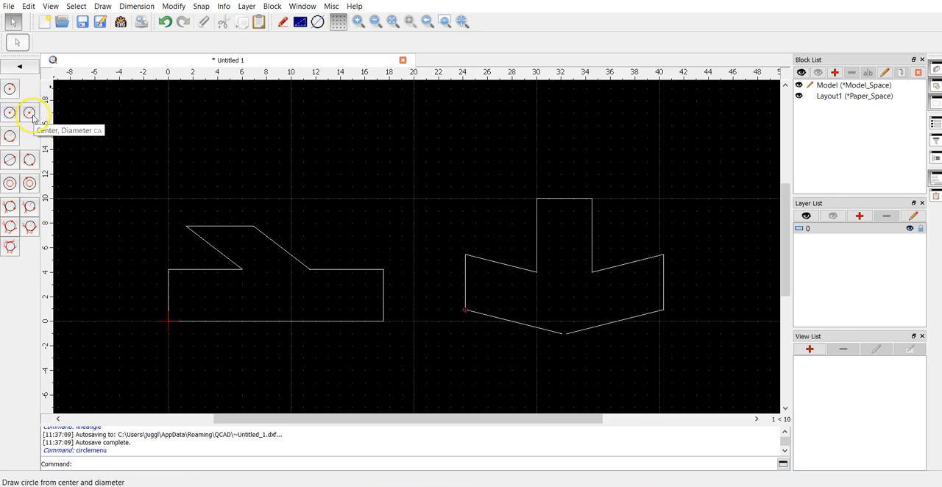
click(32, 118)
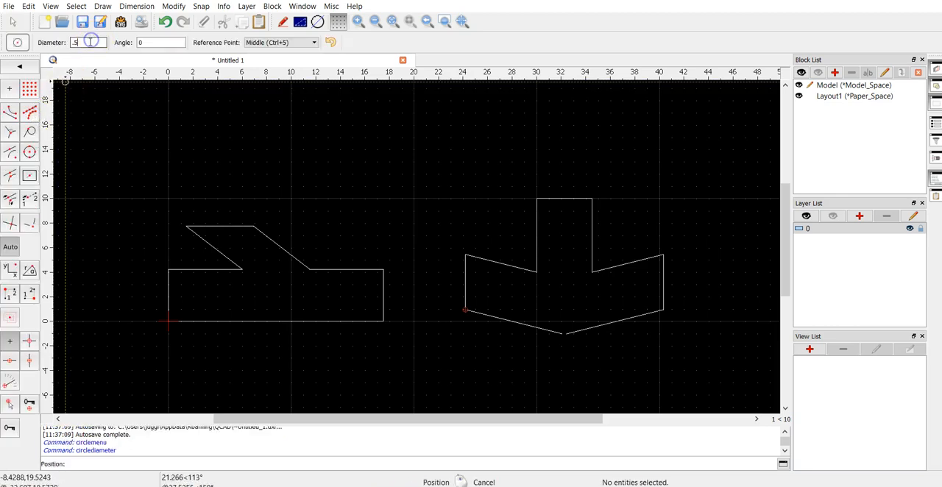
text(.25)
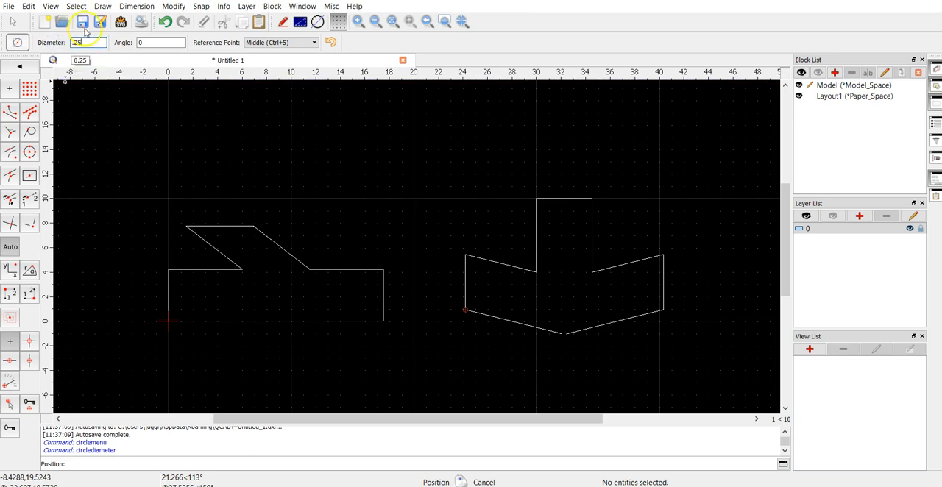
click(205, 297)
click(266, 297)
click(303, 296)
click(365, 297)
click(242, 247)
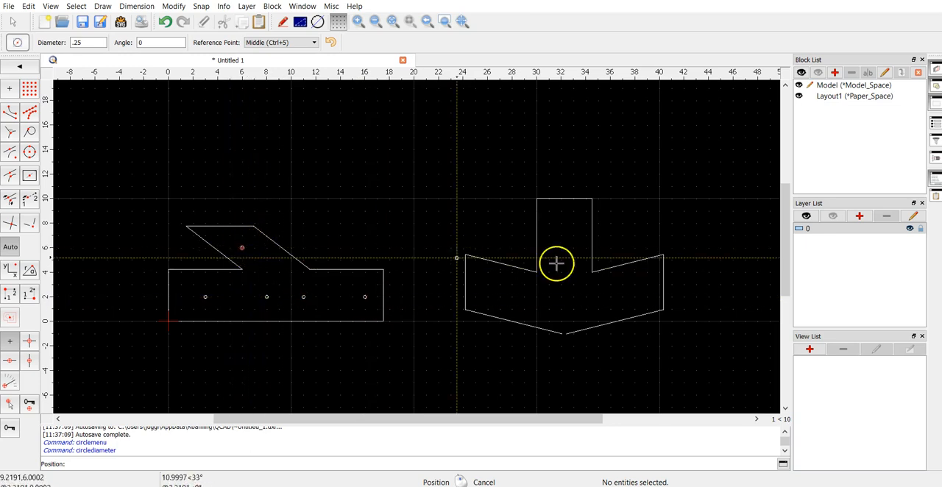
Step: Draw four circles with a diameter of 0.25 in the right profile: one in the upper stem, one in the middle and one in each wing
click(567, 230)
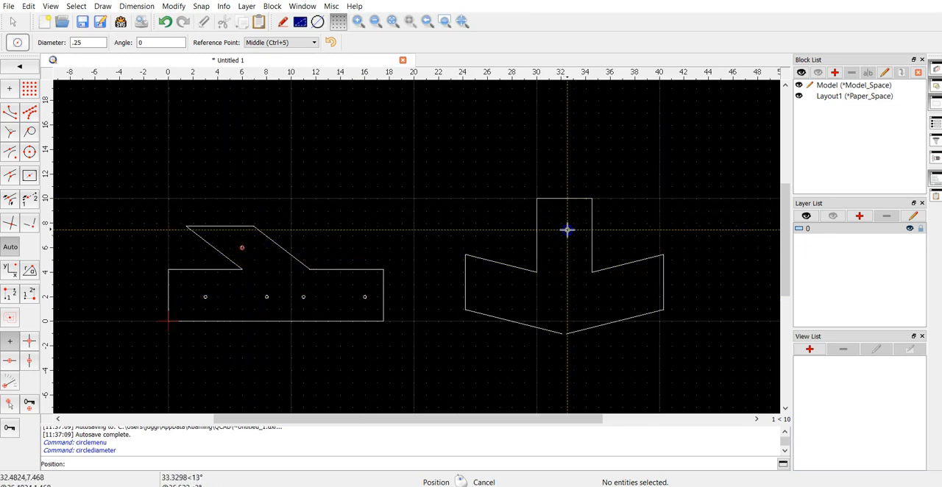
click(565, 282)
click(643, 295)
click(507, 294)
right_click(636, 212)
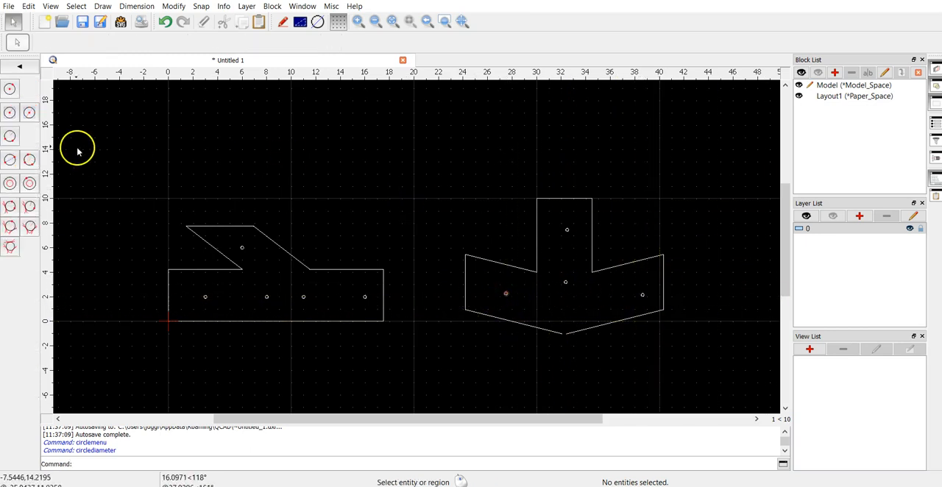
Step: Draw four circles with a diameter of 0.5, three spread across the left profile and one in the lower part of the right profile
click(30, 112)
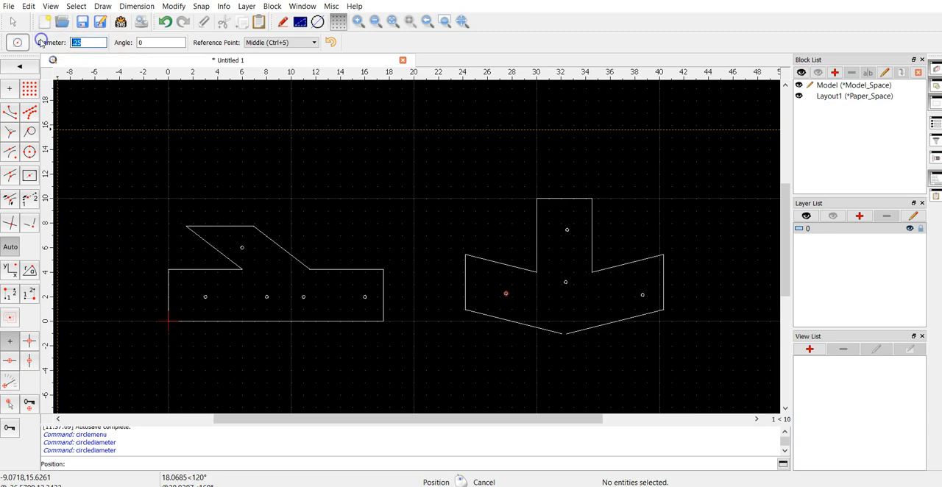
text(.5)
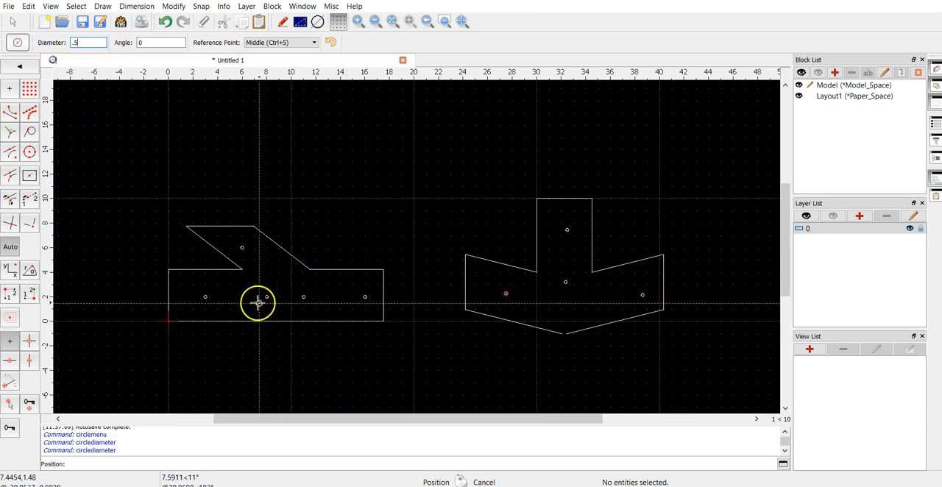
click(374, 290)
click(285, 267)
click(536, 304)
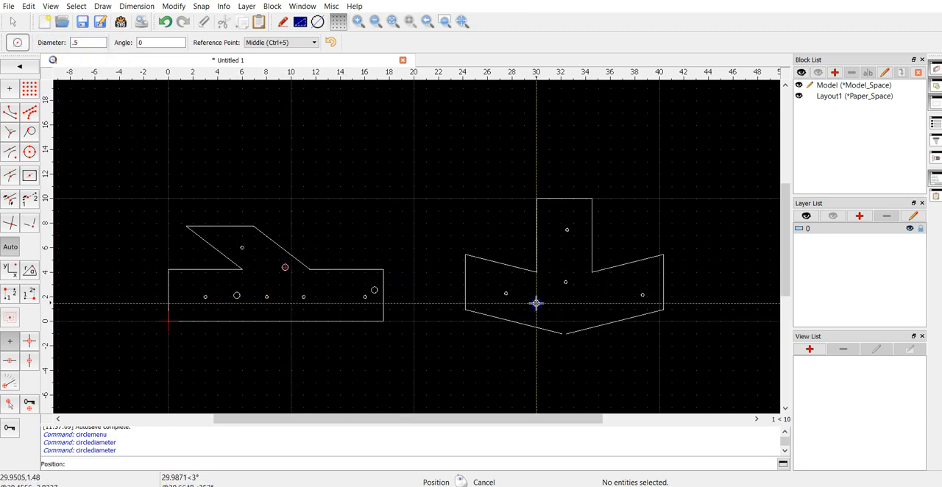
Step: Draw a circle with a diameter of 1 in the left profile, midway between the small circles at 11,2 and 16,2
text(1)
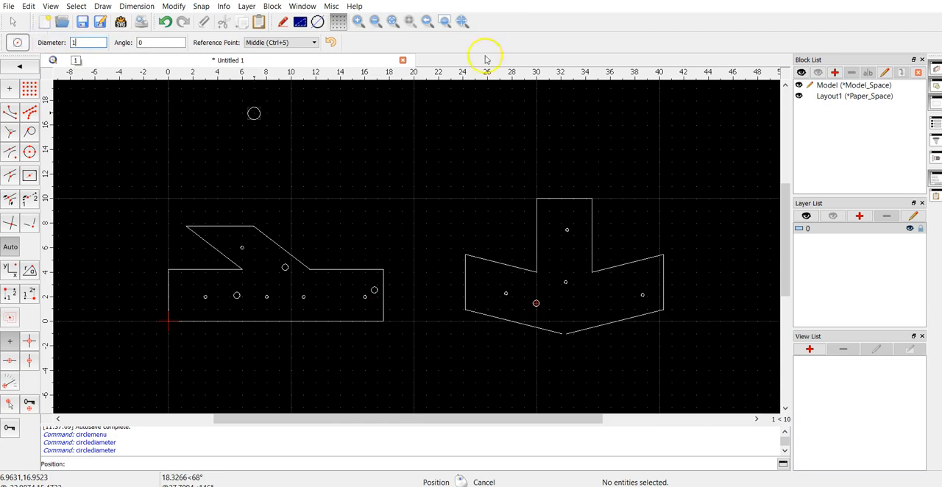
click(333, 296)
right_click(418, 199)
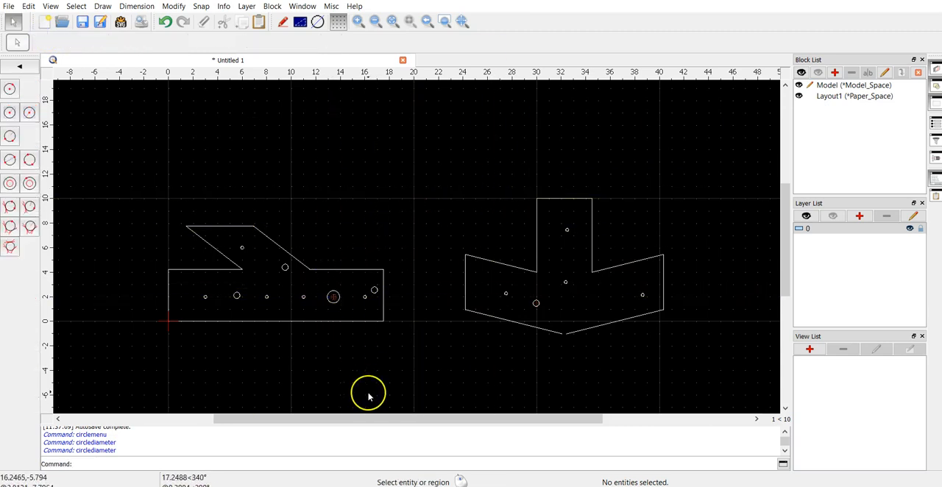